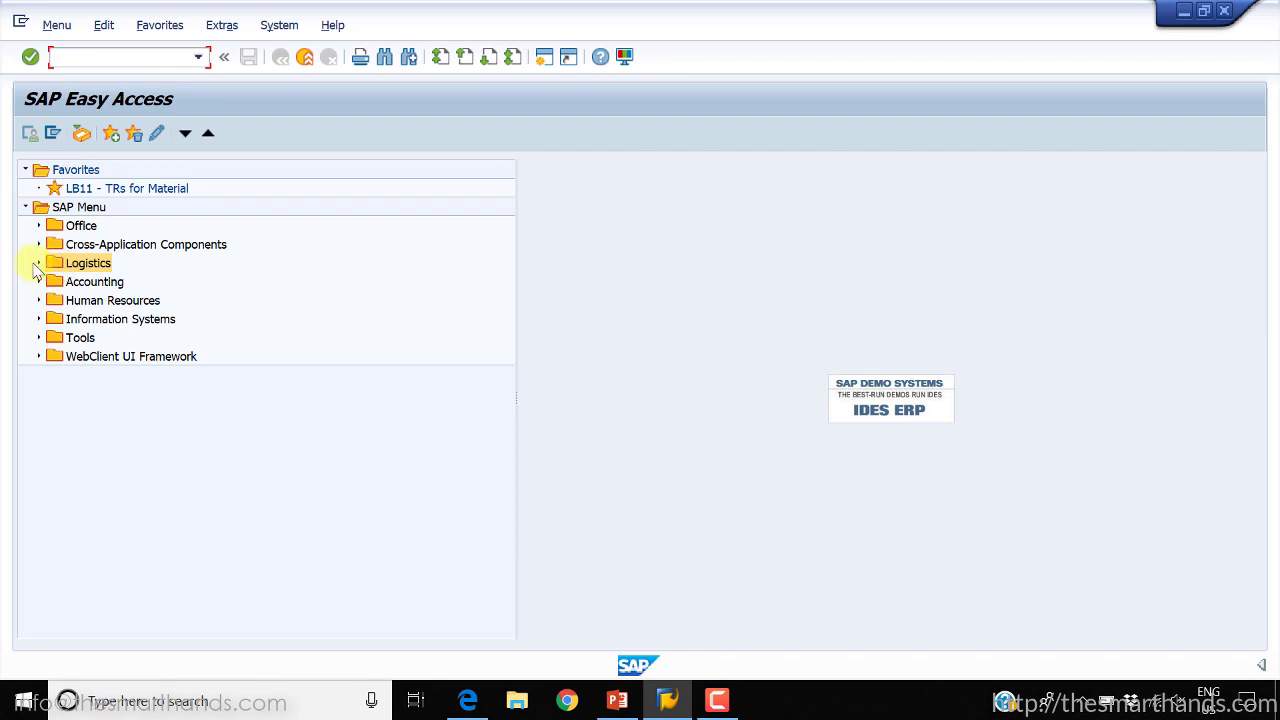
- Open the LL01 Warehouse Activity Monitor from the Warehouse information system under Logistics Execution
{"action": "left_click", "coordinate": [39, 263]}
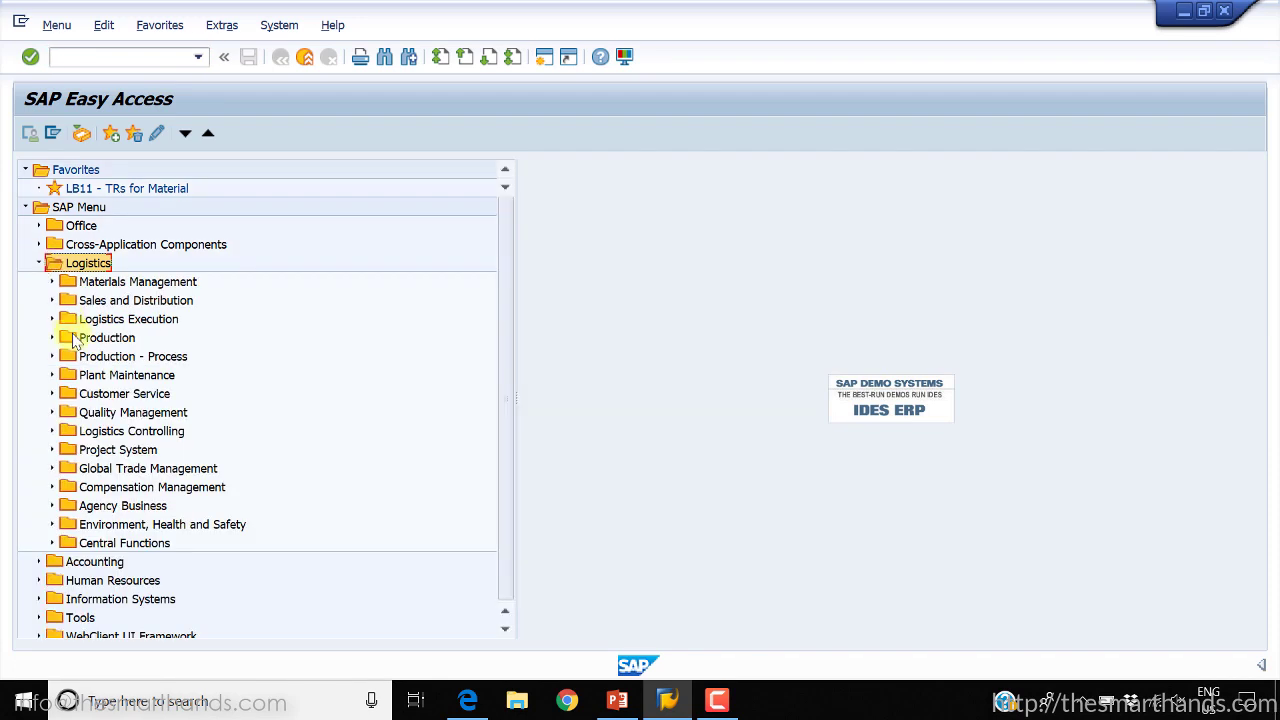
{"action": "left_click", "coordinate": [53, 319]}
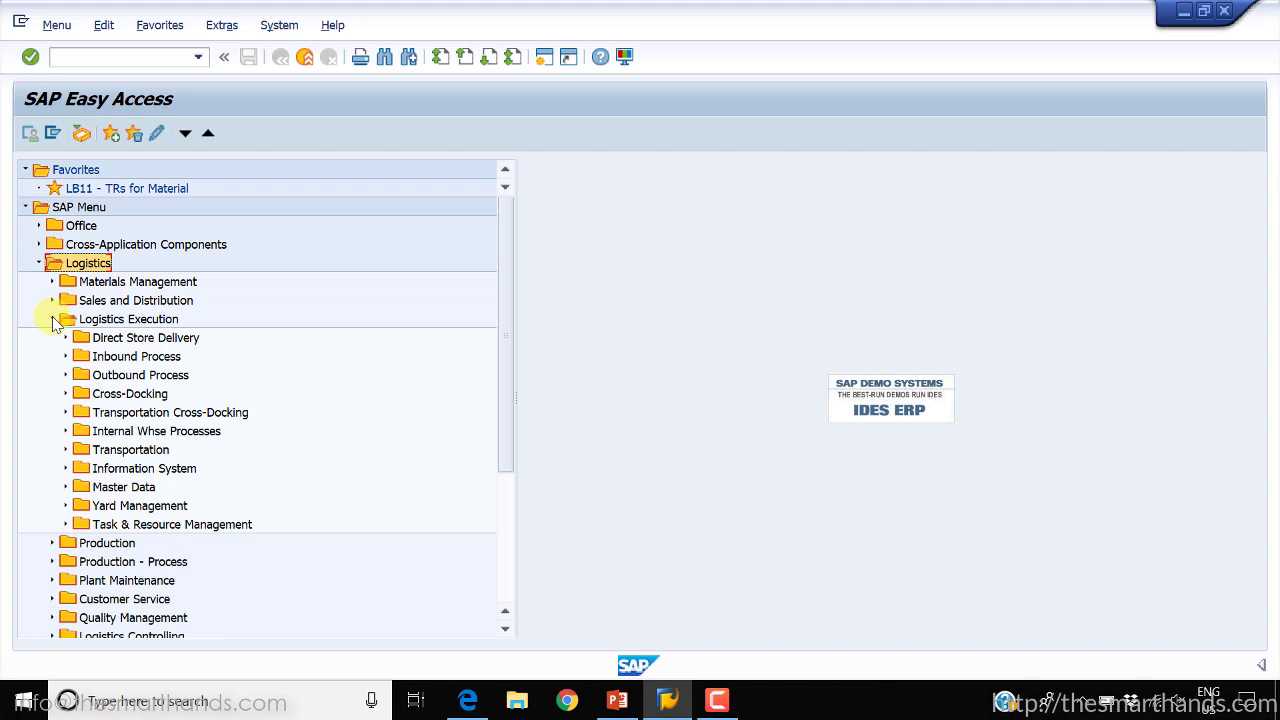
{"action": "left_click", "coordinate": [66, 431]}
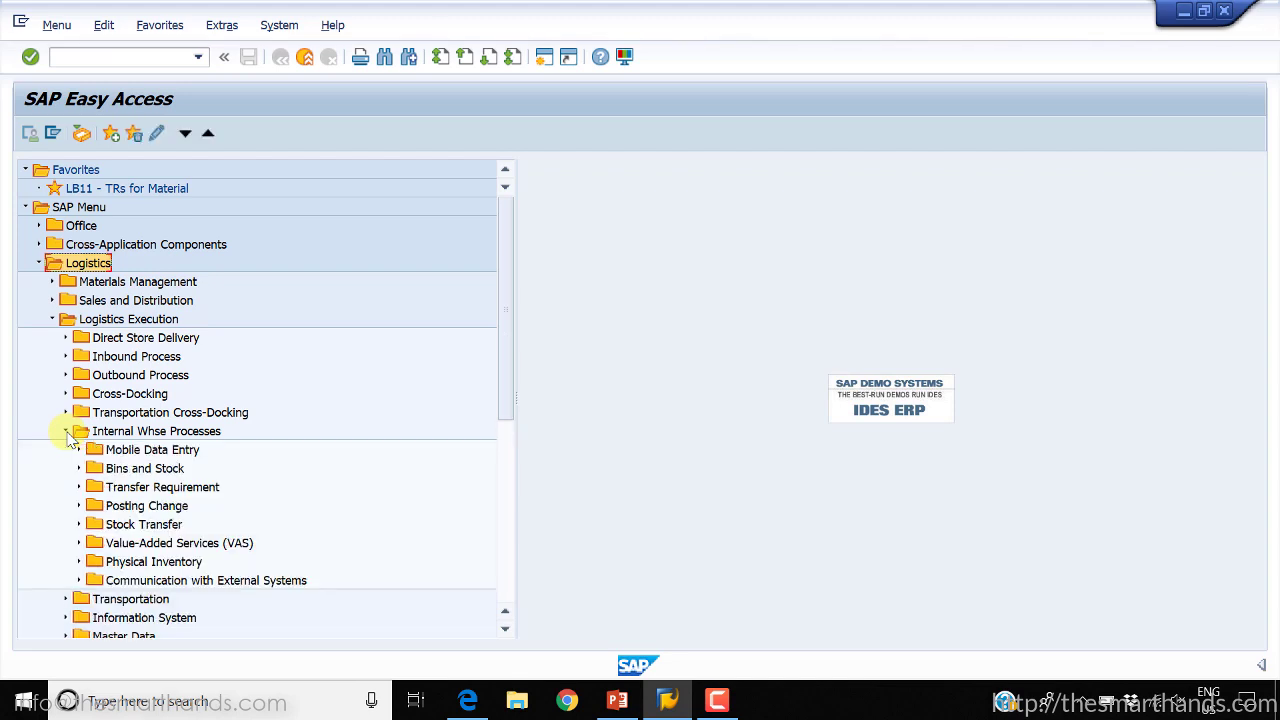
{"action": "left_click", "coordinate": [65, 433]}
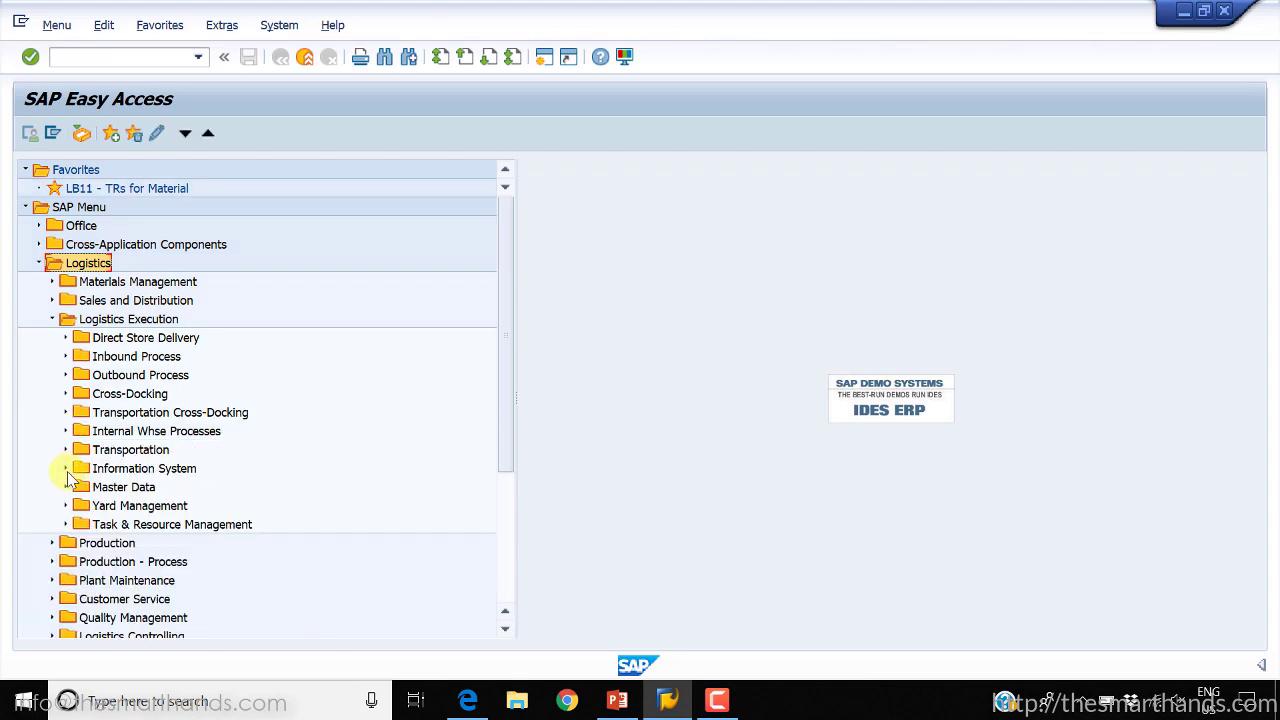
{"action": "left_click", "coordinate": [66, 469]}
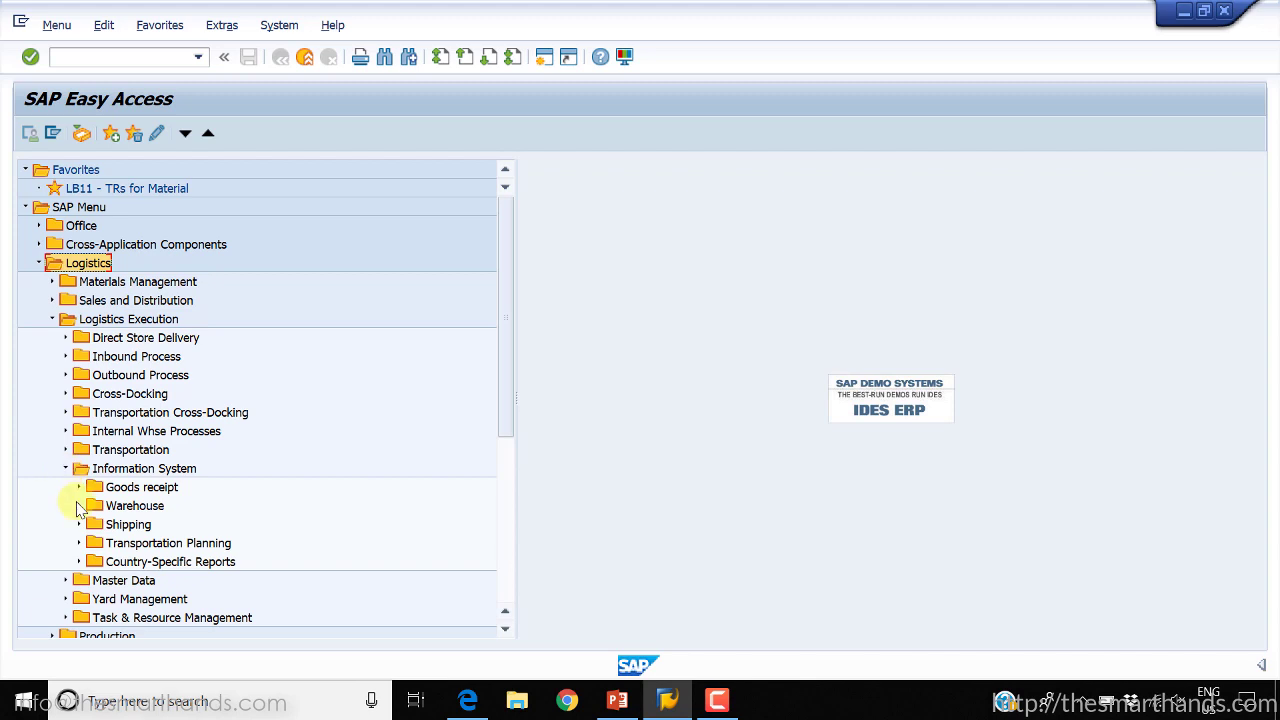
{"action": "left_click", "coordinate": [79, 507]}
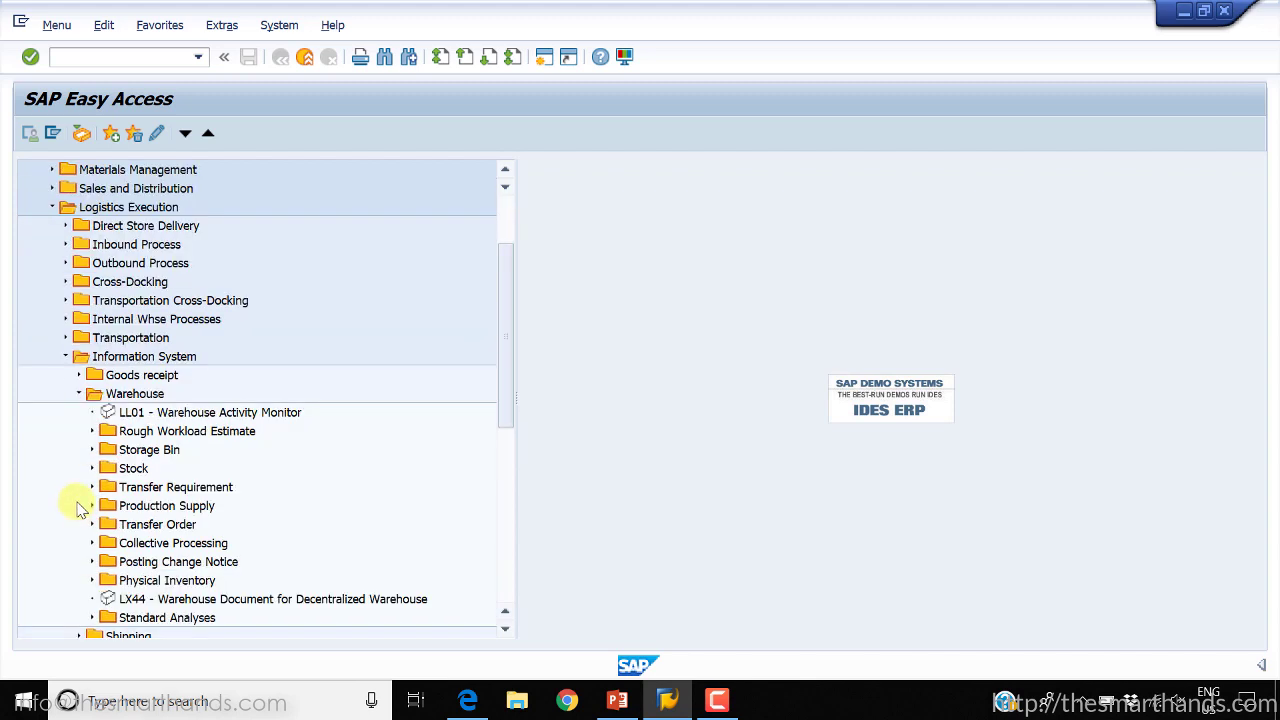
{"action": "double_click", "coordinate": [203, 414]}
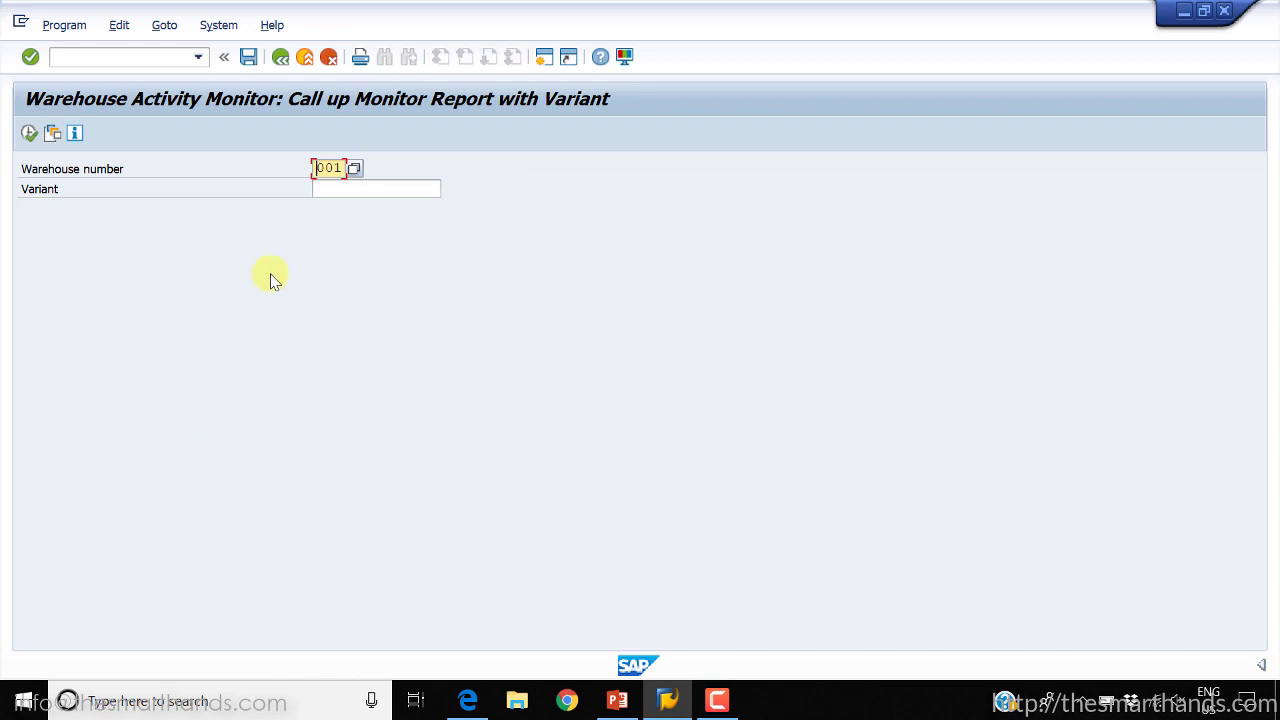
- Choose warehouse 001 Central warehouse and run the activity monitor with all critical objects displayed
{"action": "left_click", "coordinate": [352, 168]}
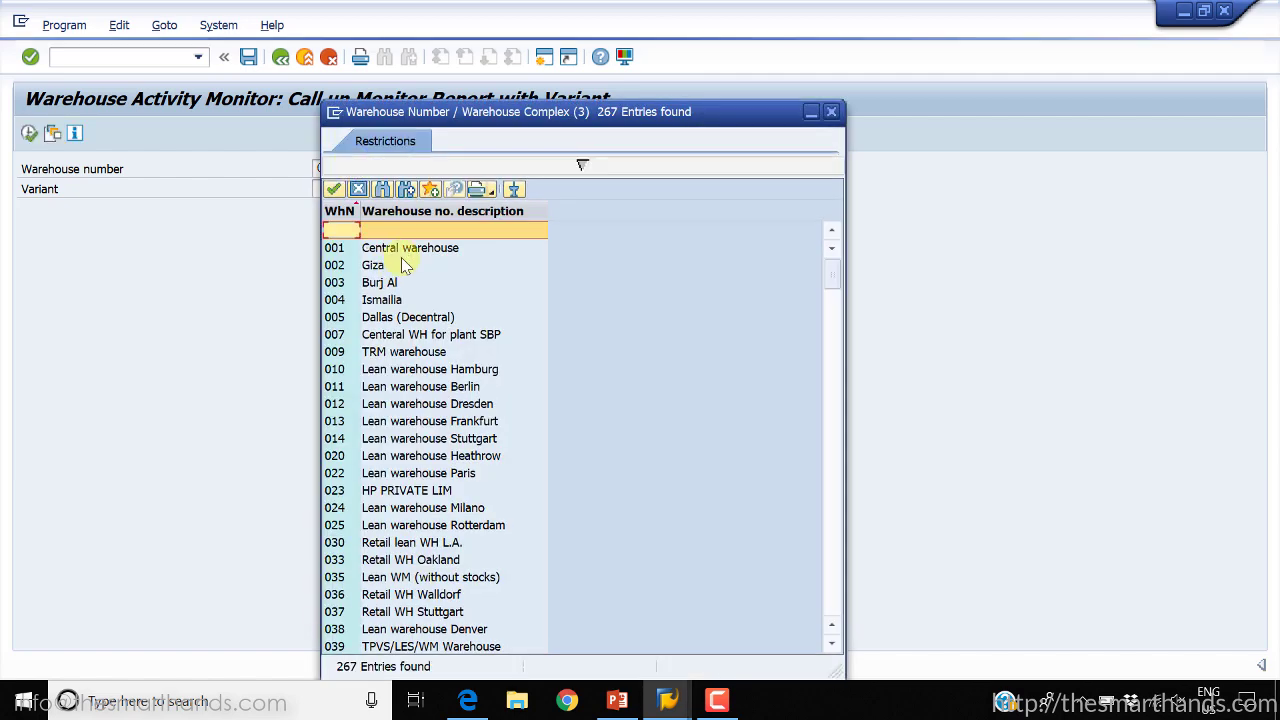
{"action": "double_click", "coordinate": [411, 248]}
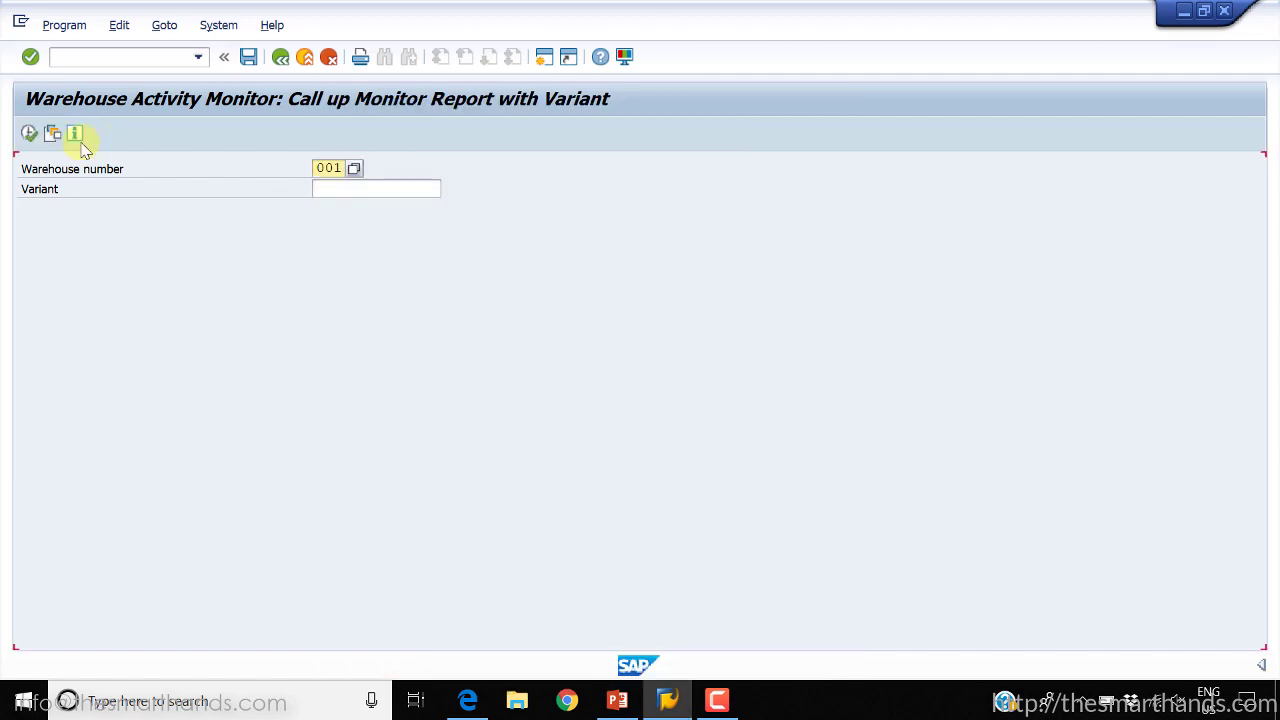
{"action": "left_click", "coordinate": [31, 135]}
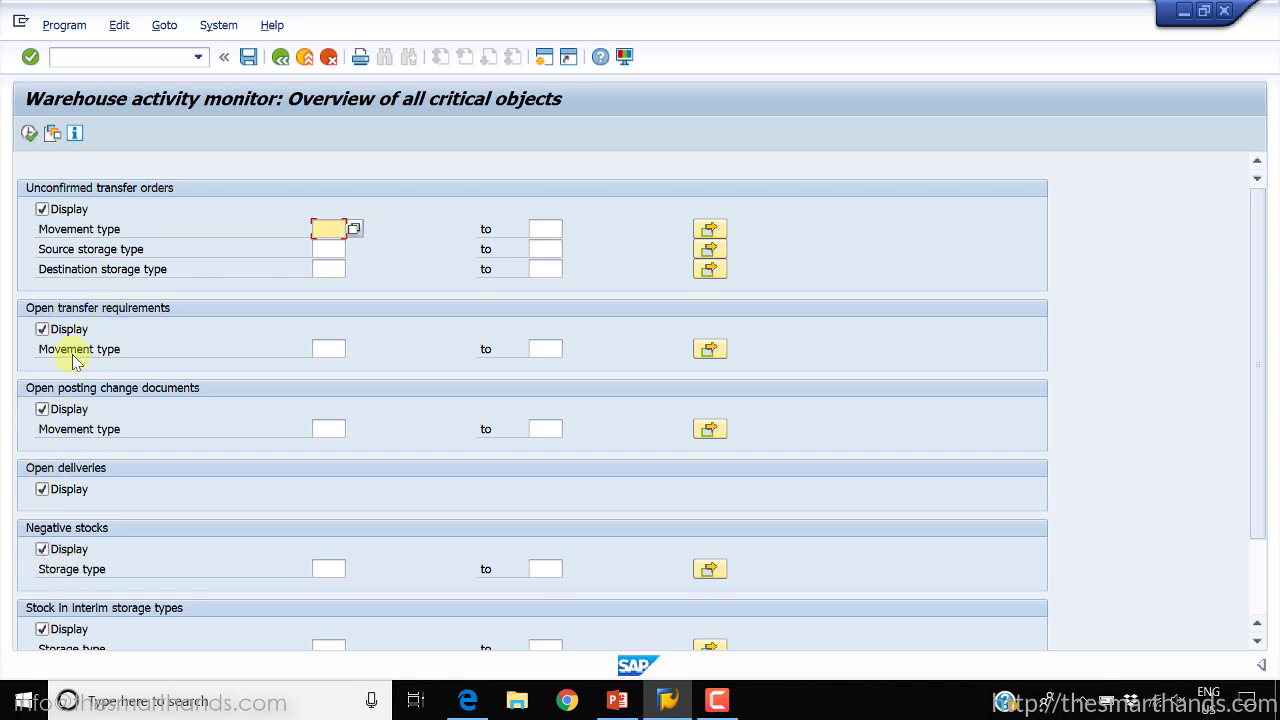
{"action": "left_click", "coordinate": [29, 134]}
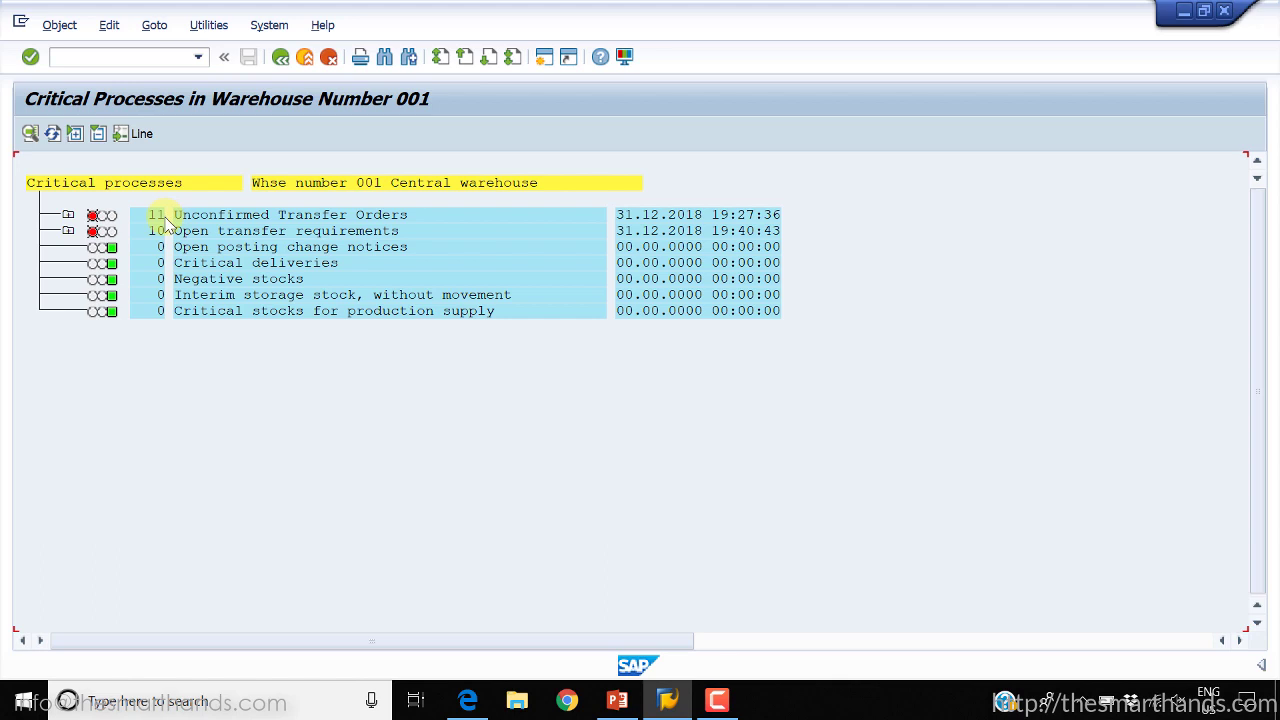
- Examine the unconfirmed transfer orders by movement type, breaking movement type 501 down by source and destination storage type
{"action": "left_click", "coordinate": [69, 217]}
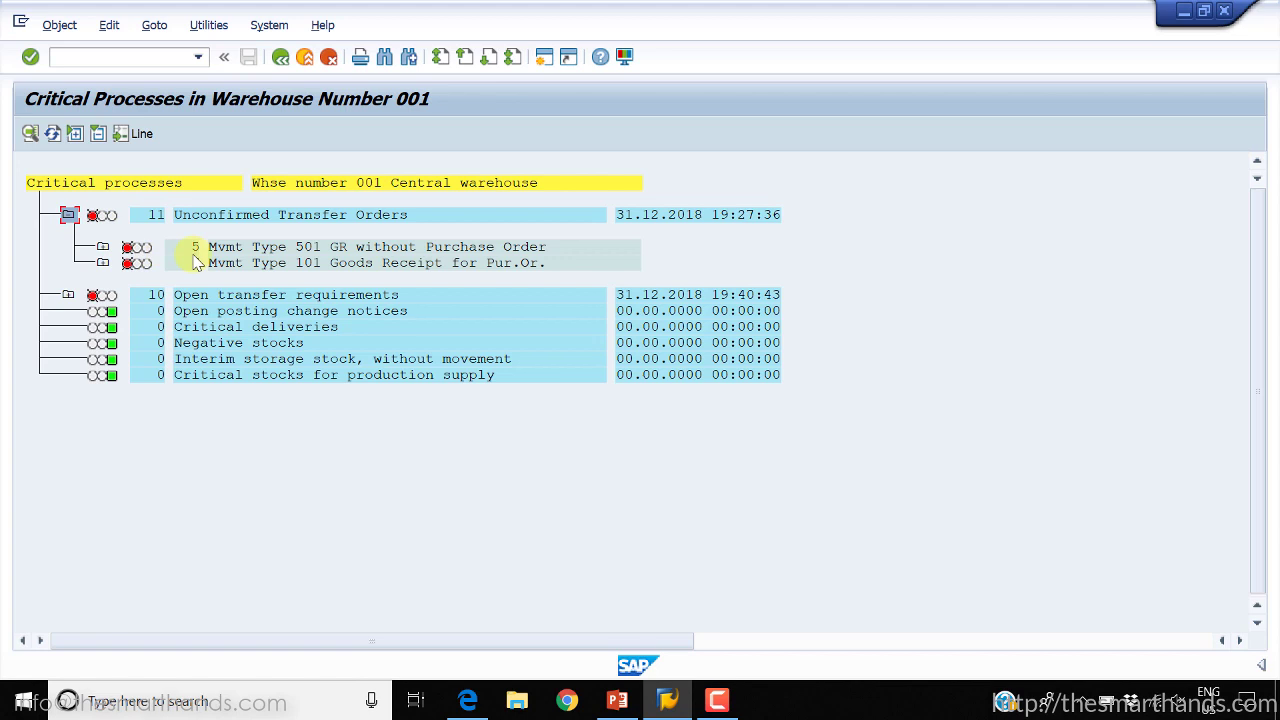
{"action": "left_click", "coordinate": [324, 251]}
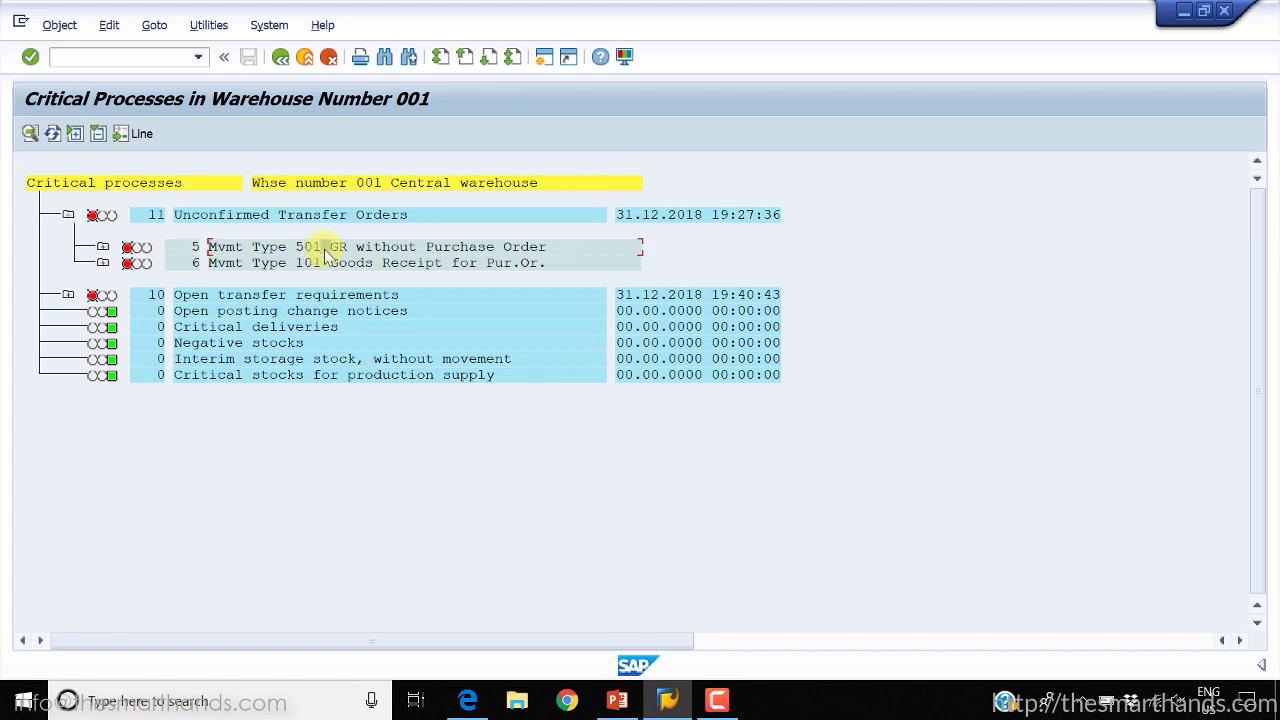
{"action": "left_click", "coordinate": [195, 263]}
{"action": "left_click", "coordinate": [104, 248]}
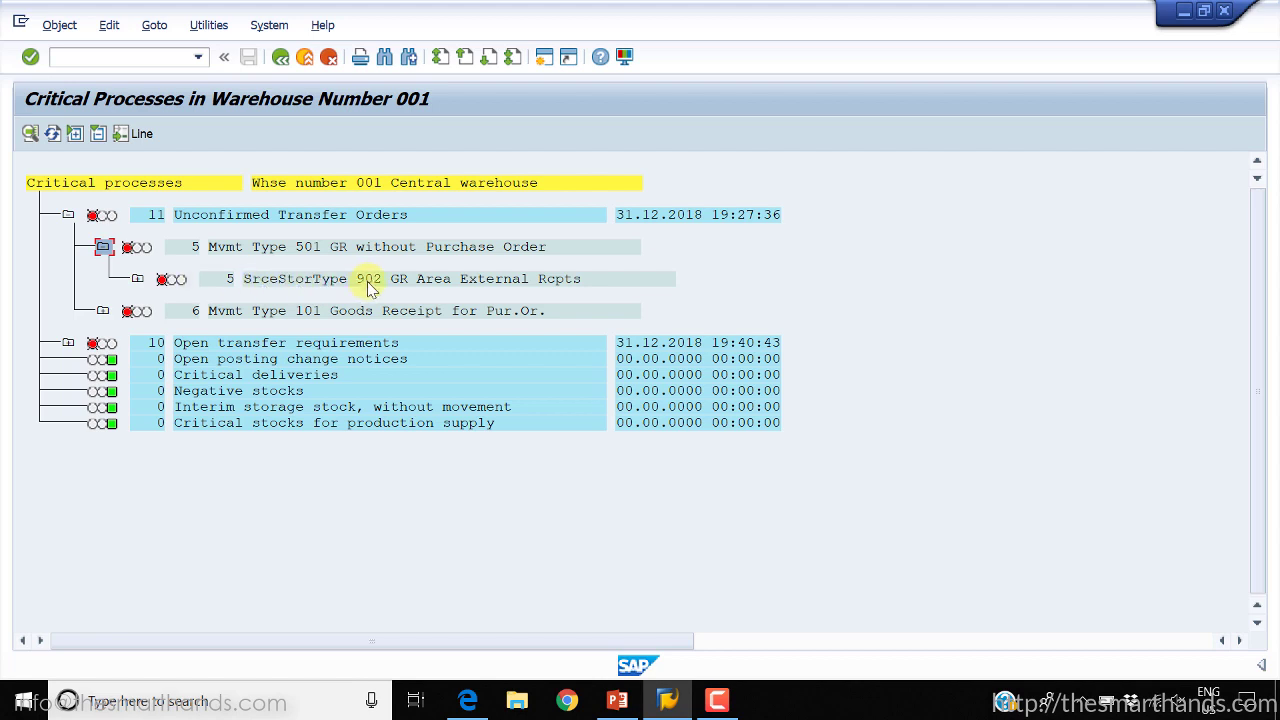
{"action": "left_click", "coordinate": [137, 280]}
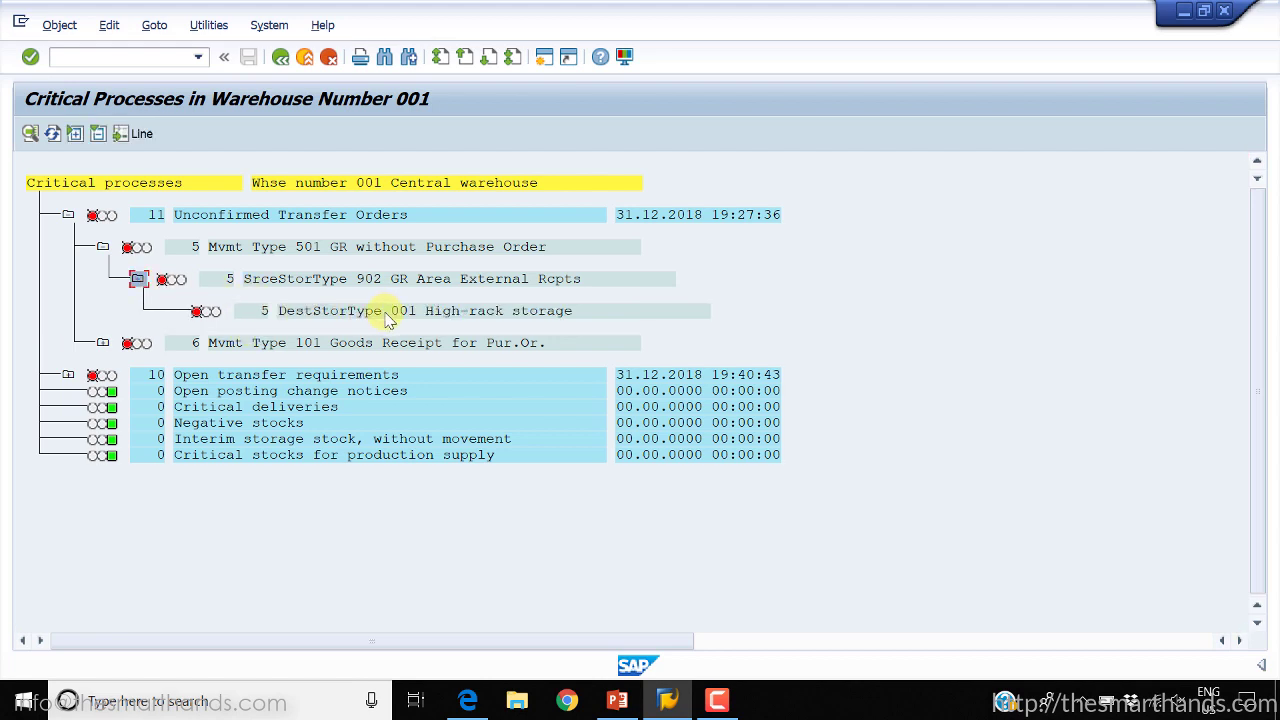
{"action": "left_click", "coordinate": [137, 280]}
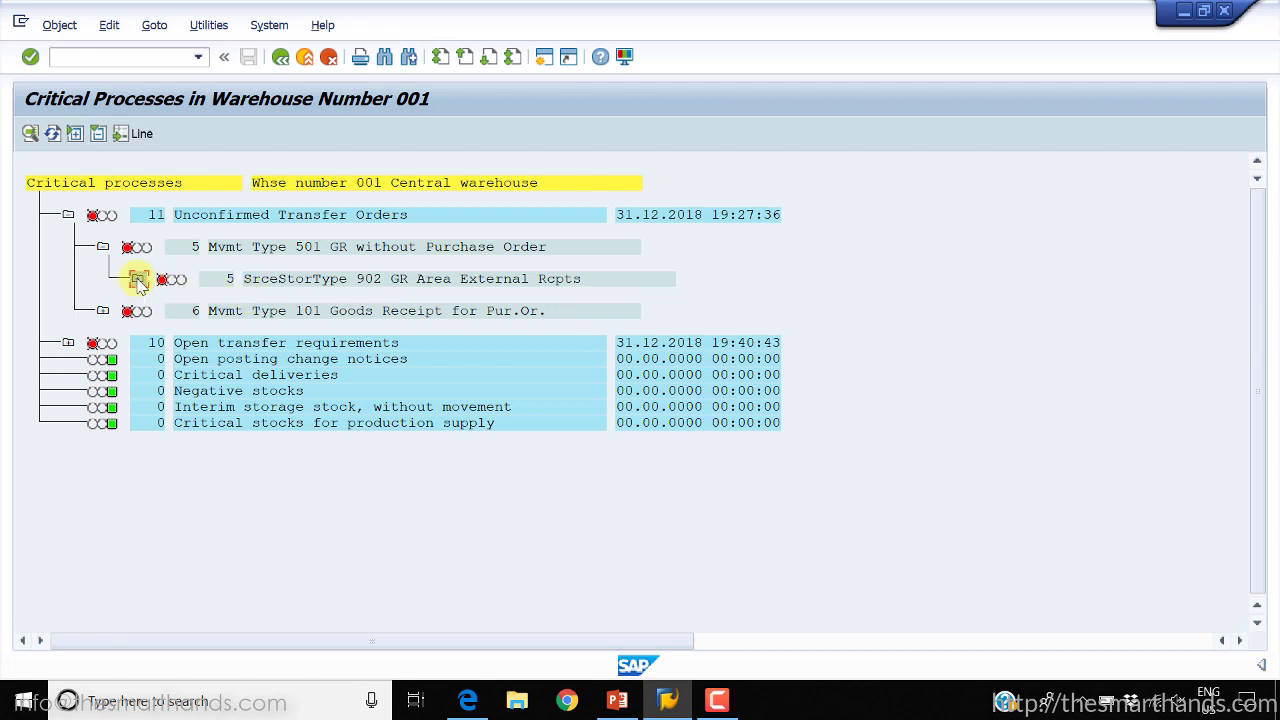
- List the unconfirmed movement type 501 items and check the first item's log, processing information and notes
{"action": "double_click", "coordinate": [258, 250]}
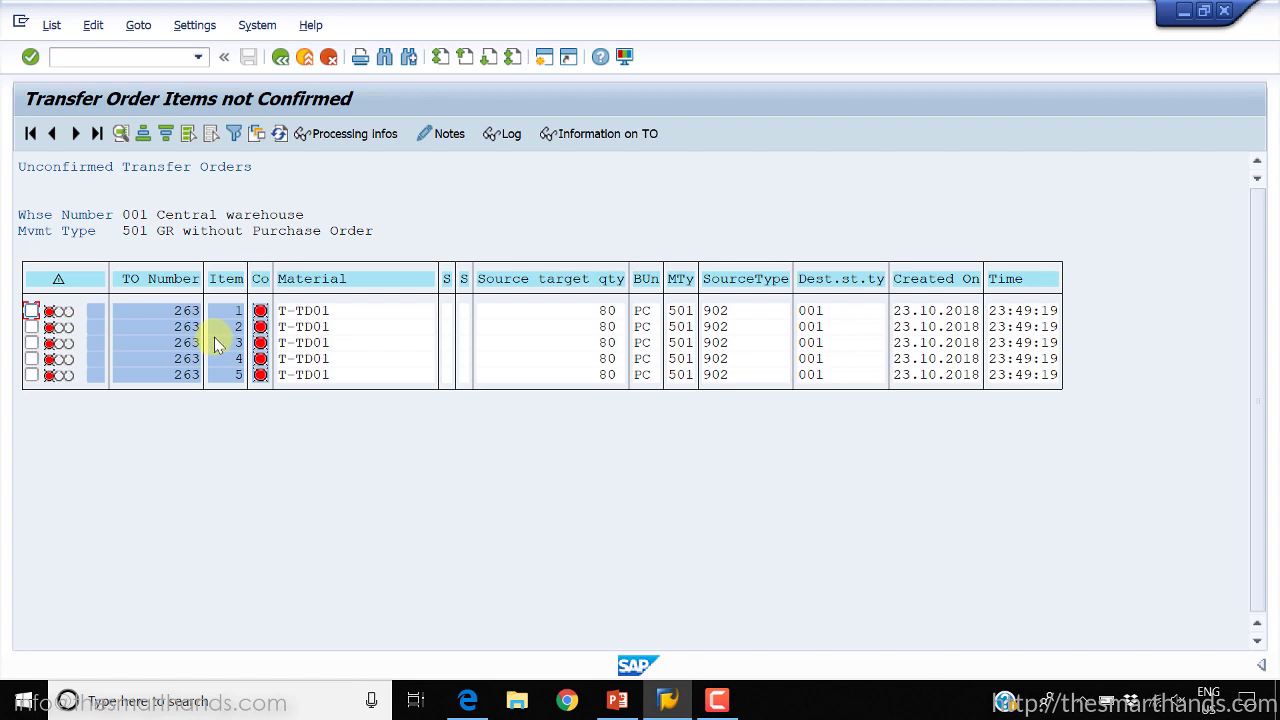
{"action": "left_click", "coordinate": [32, 312]}
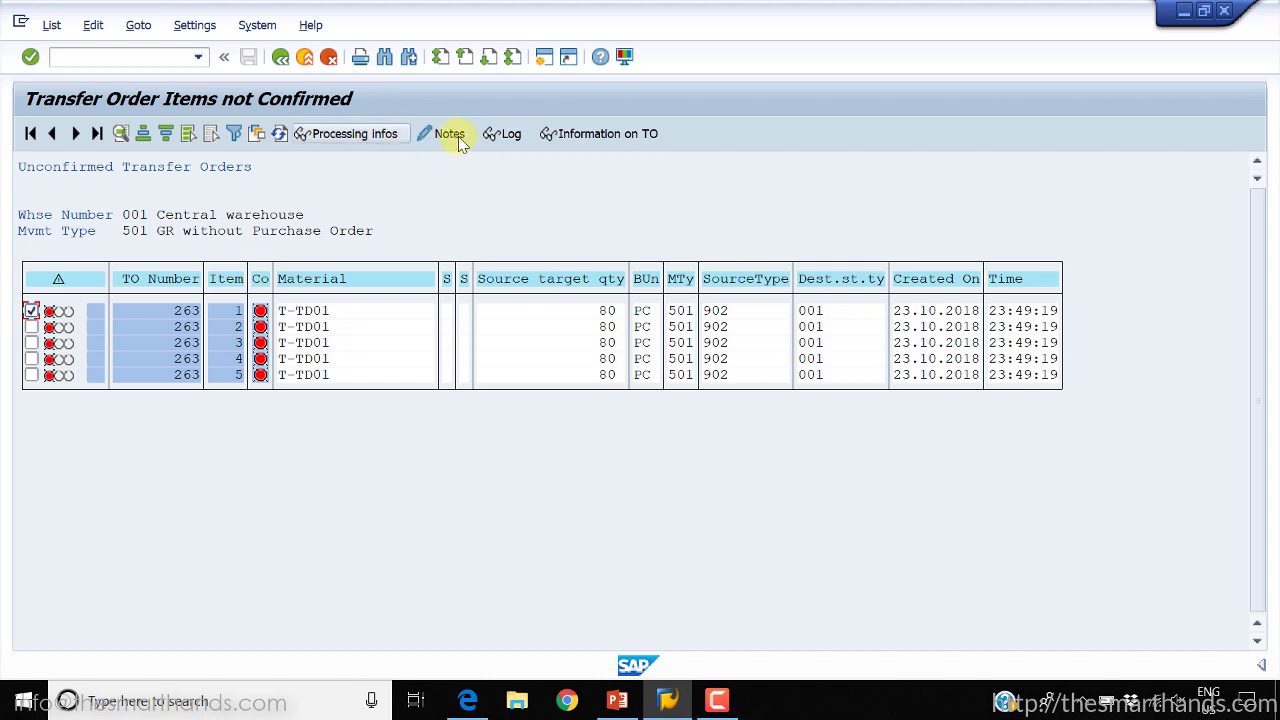
{"action": "left_click", "coordinate": [507, 134]}
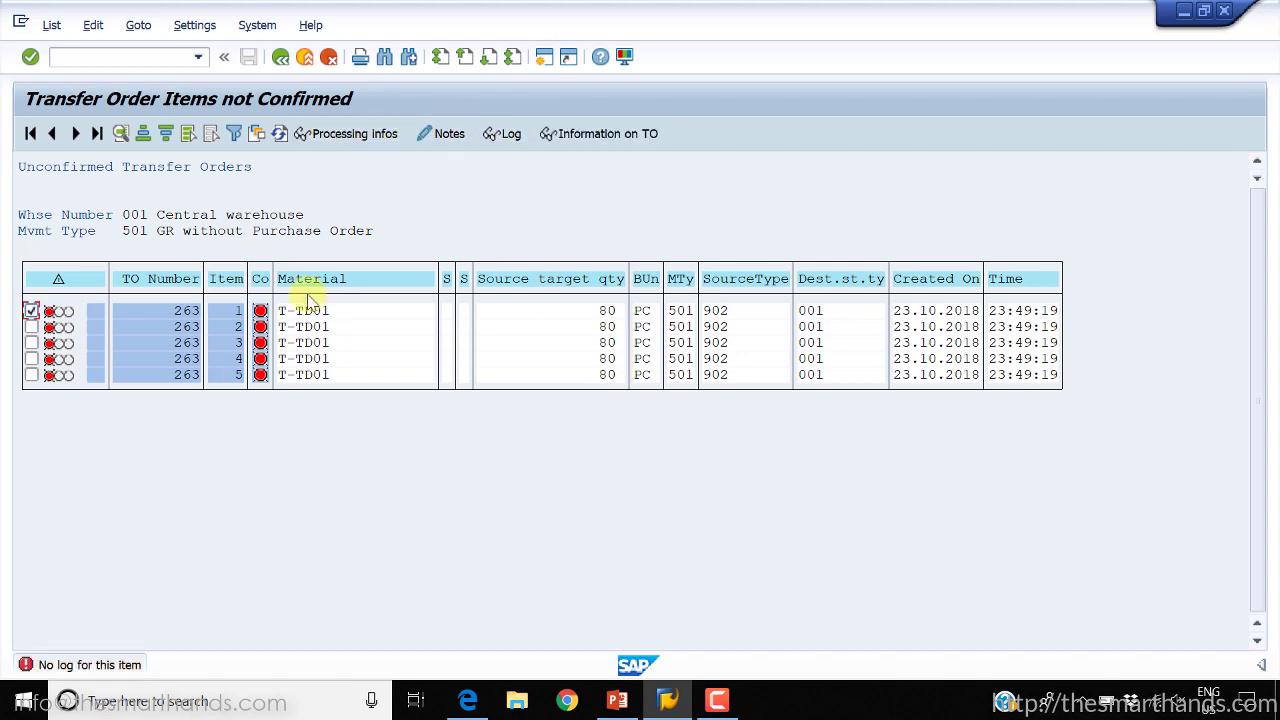
{"action": "left_click", "coordinate": [355, 138]}
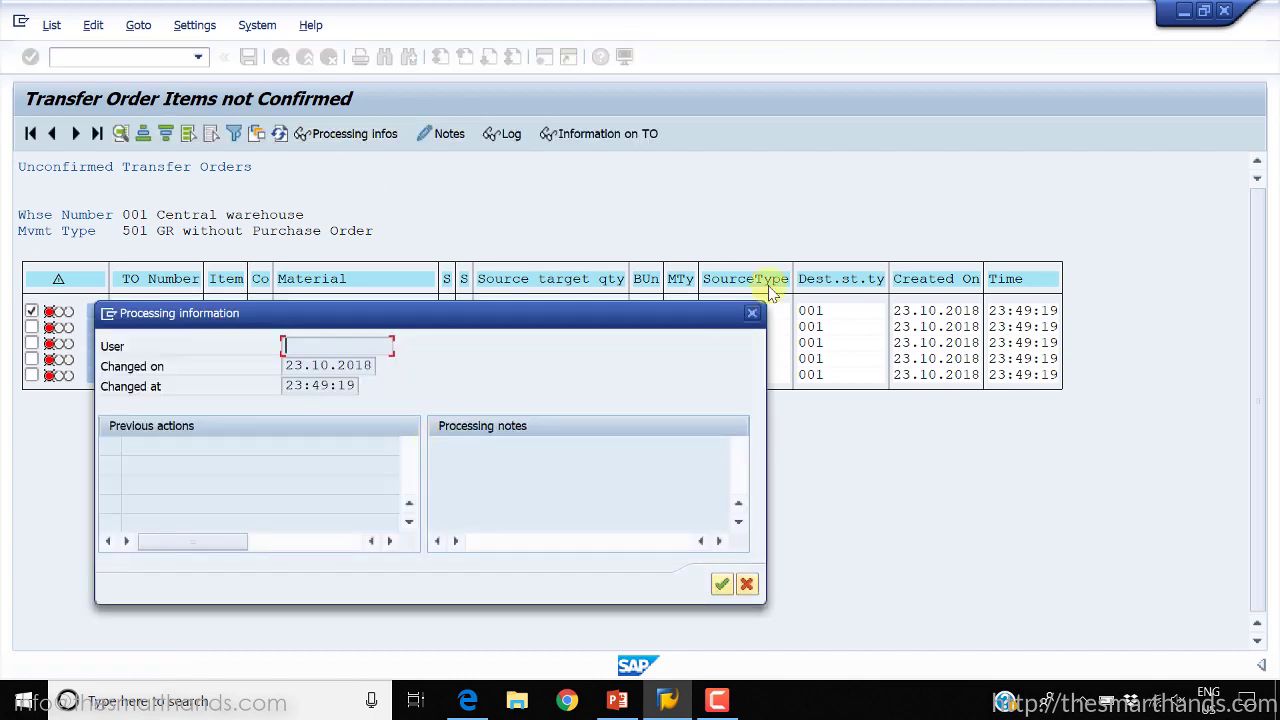
{"action": "left_click", "coordinate": [757, 317]}
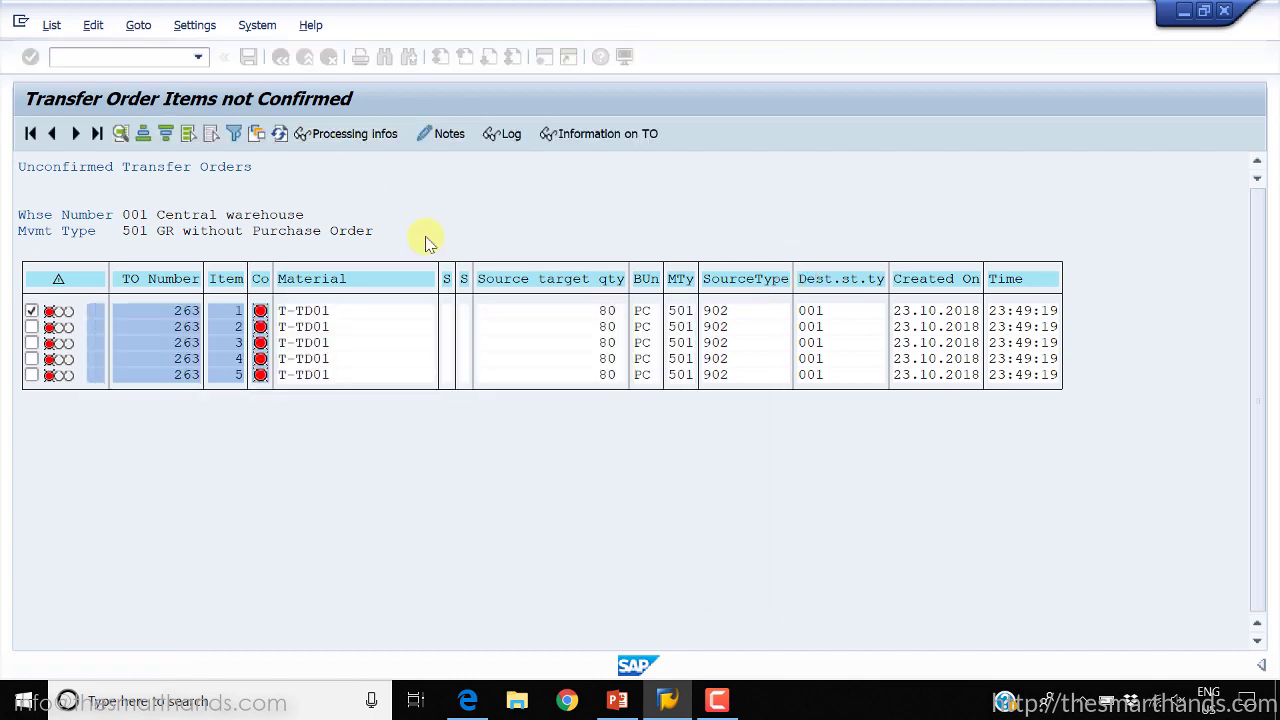
{"action": "left_click", "coordinate": [31, 311]}
{"action": "left_click", "coordinate": [458, 137]}
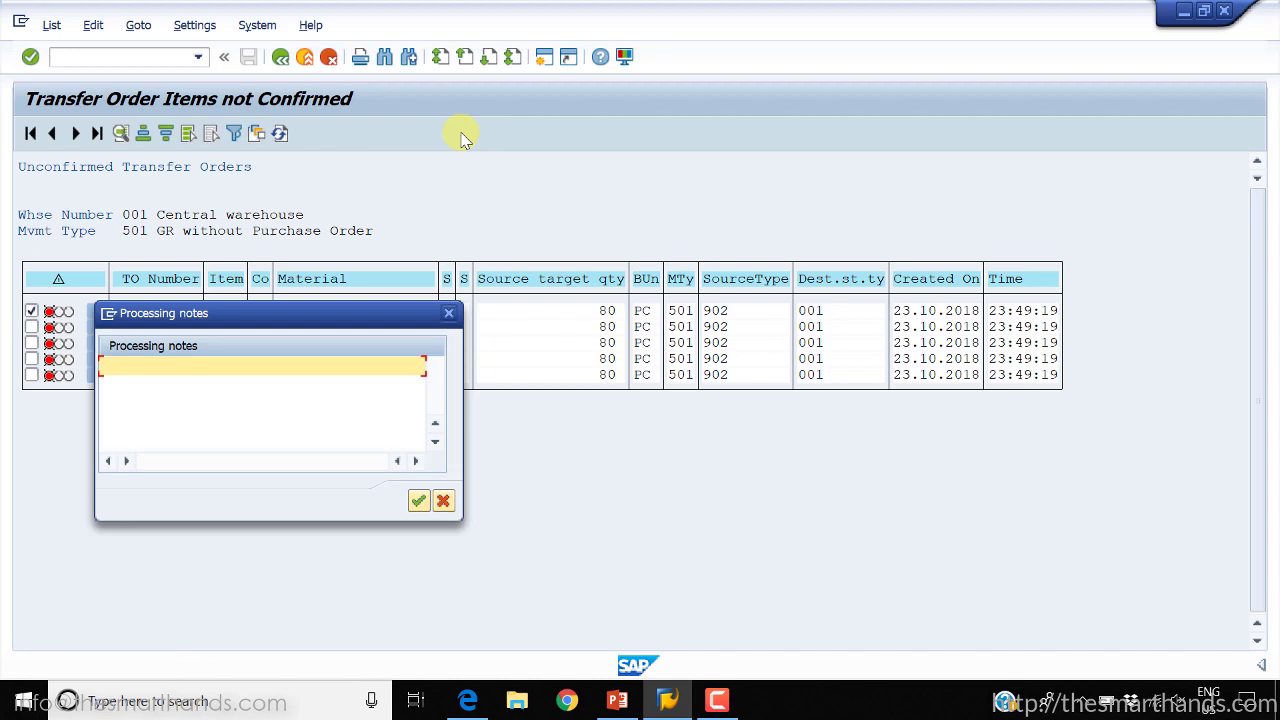
{"action": "left_click", "coordinate": [450, 313]}
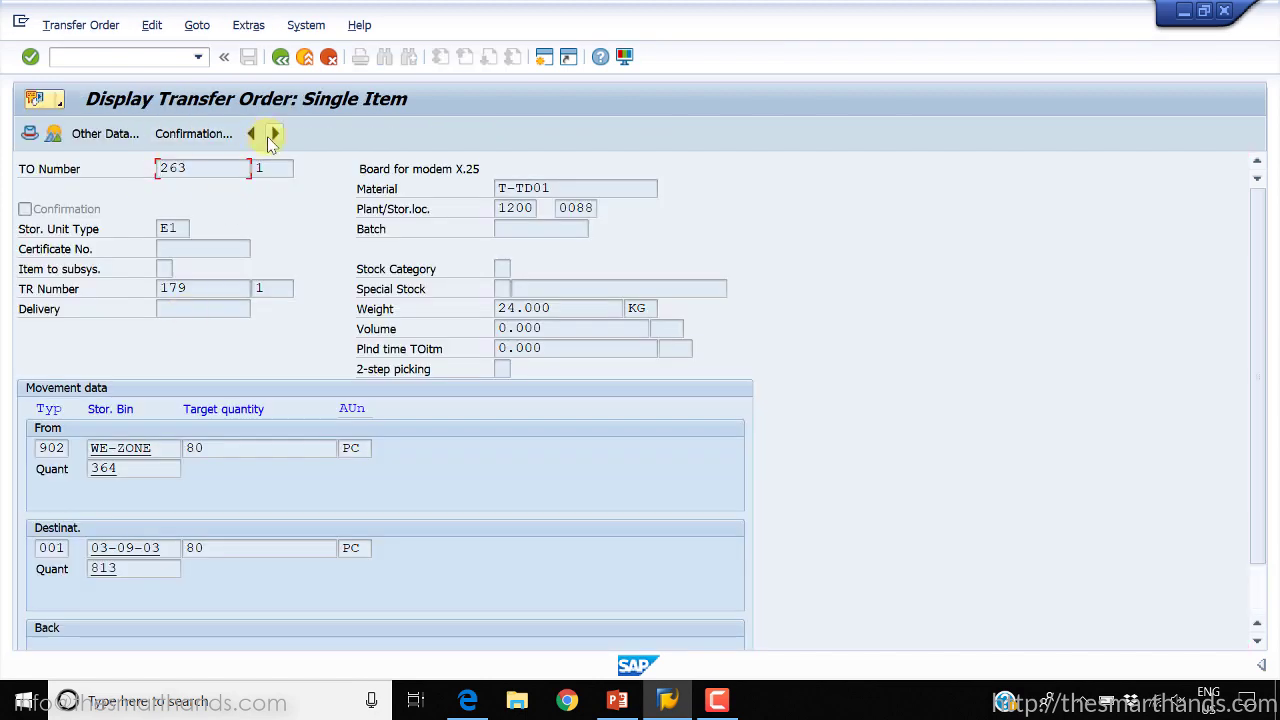
- Return from the transfer order display to the critical processes overview and expand the open transfer requirements
{"action": "left_click", "coordinate": [280, 58]}
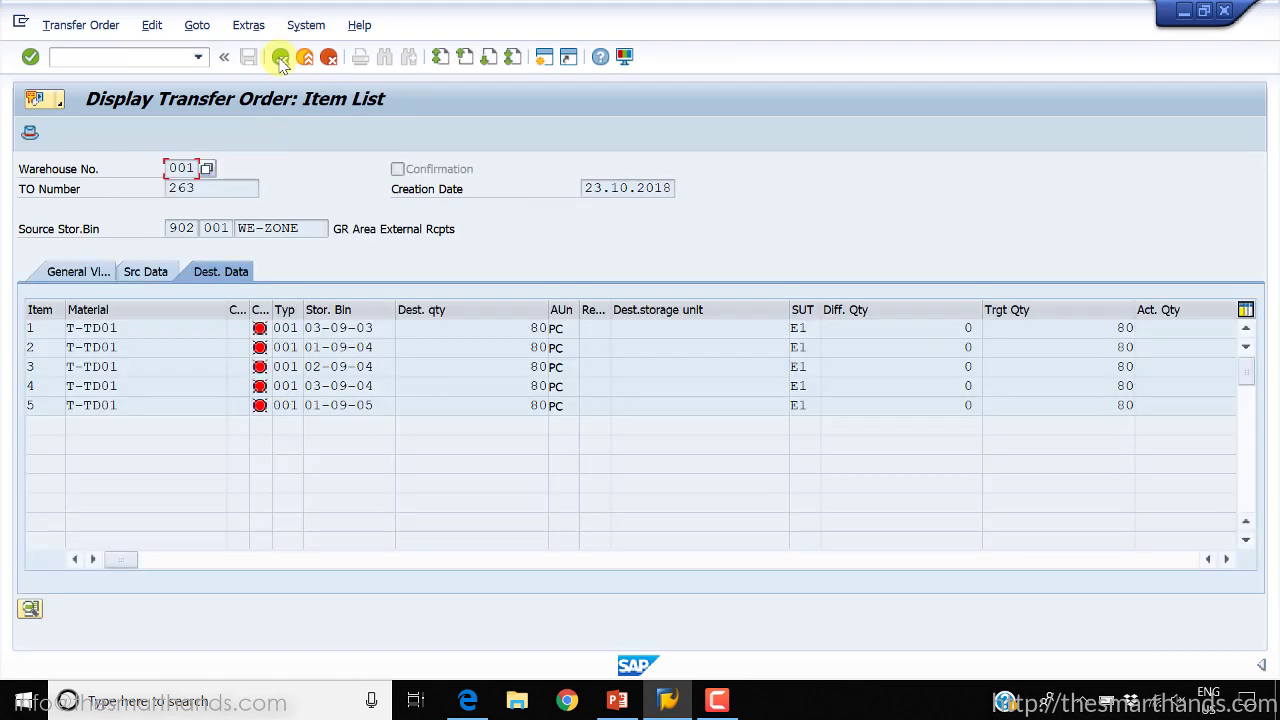
{"action": "left_click", "coordinate": [280, 58]}
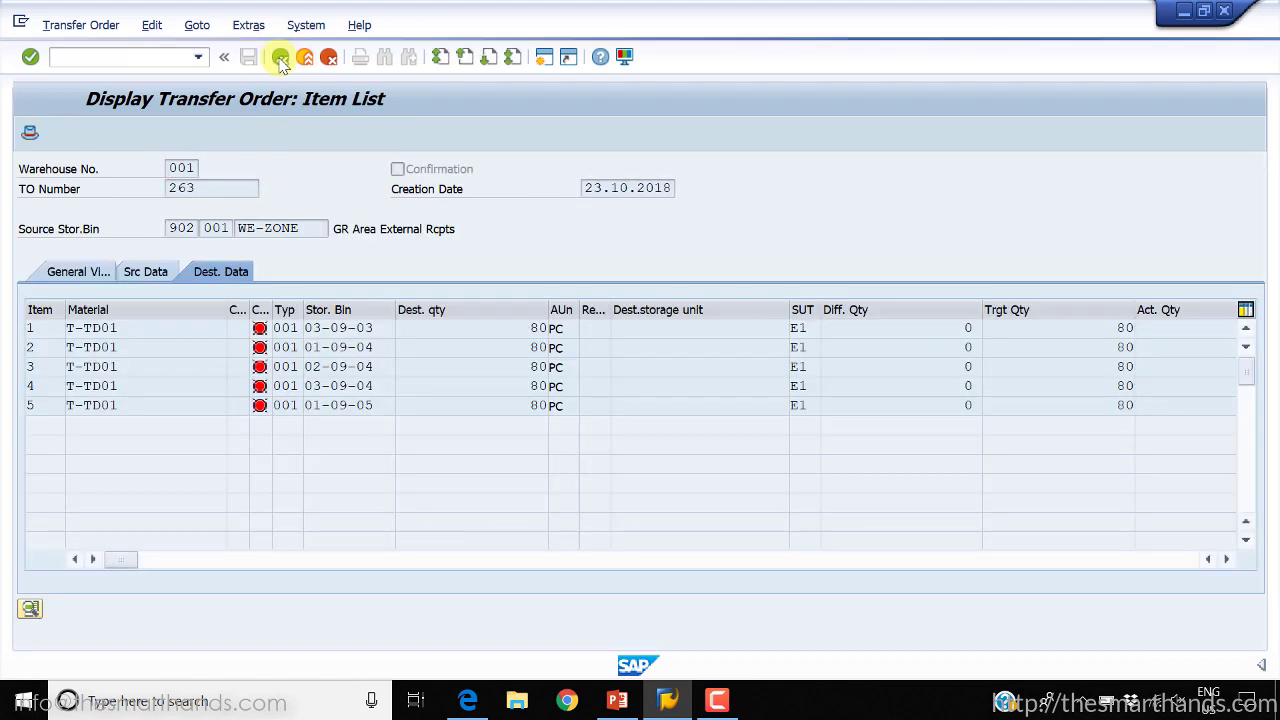
{"action": "left_click", "coordinate": [280, 58]}
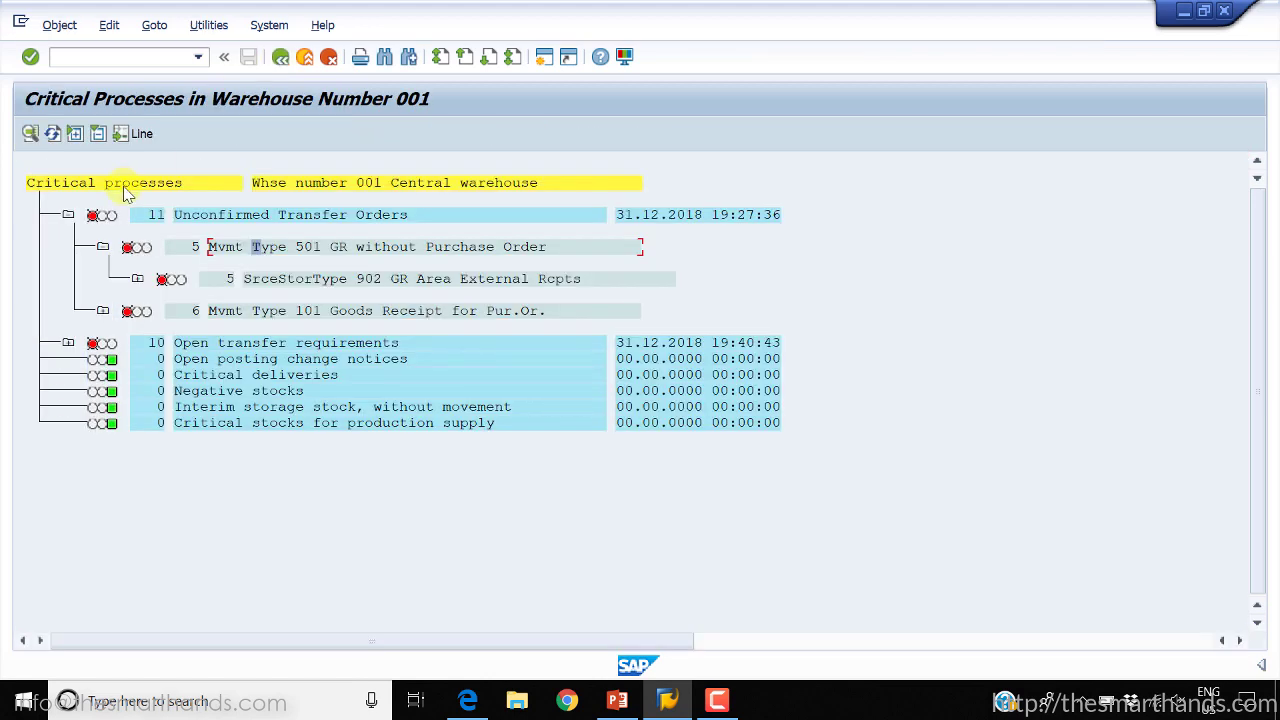
{"action": "left_click", "coordinate": [102, 247]}
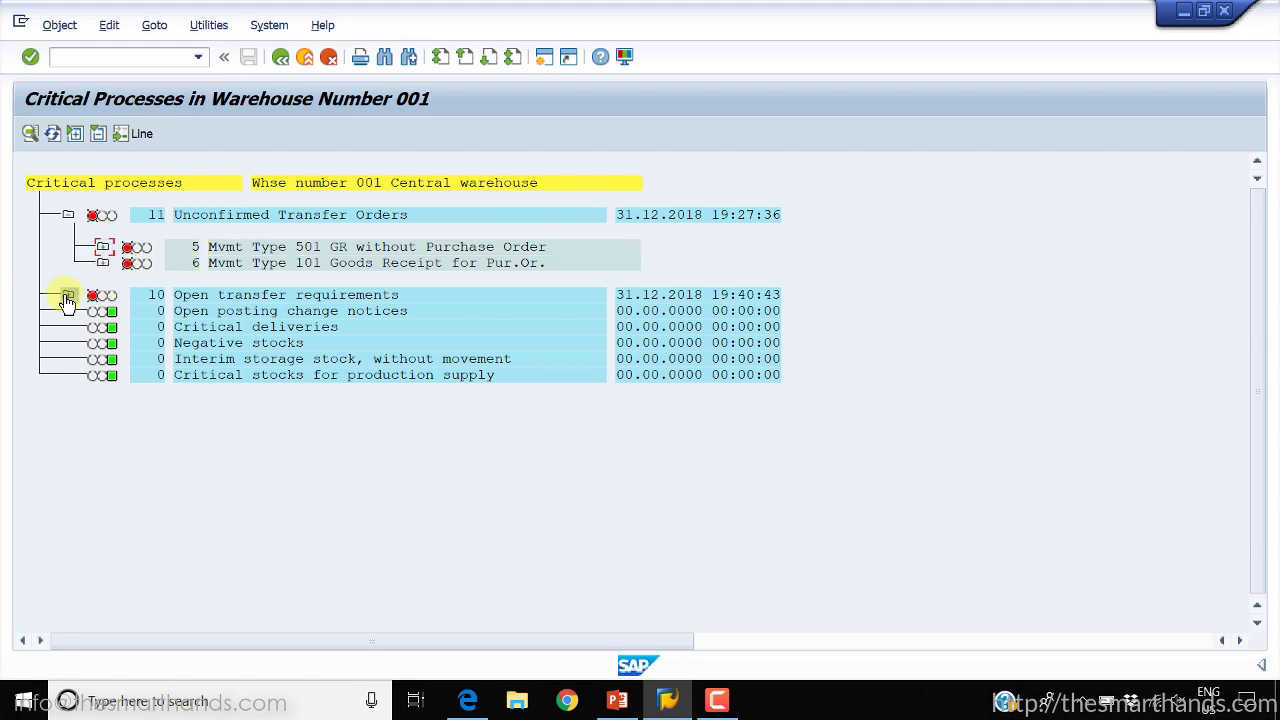
{"action": "left_click", "coordinate": [67, 297]}
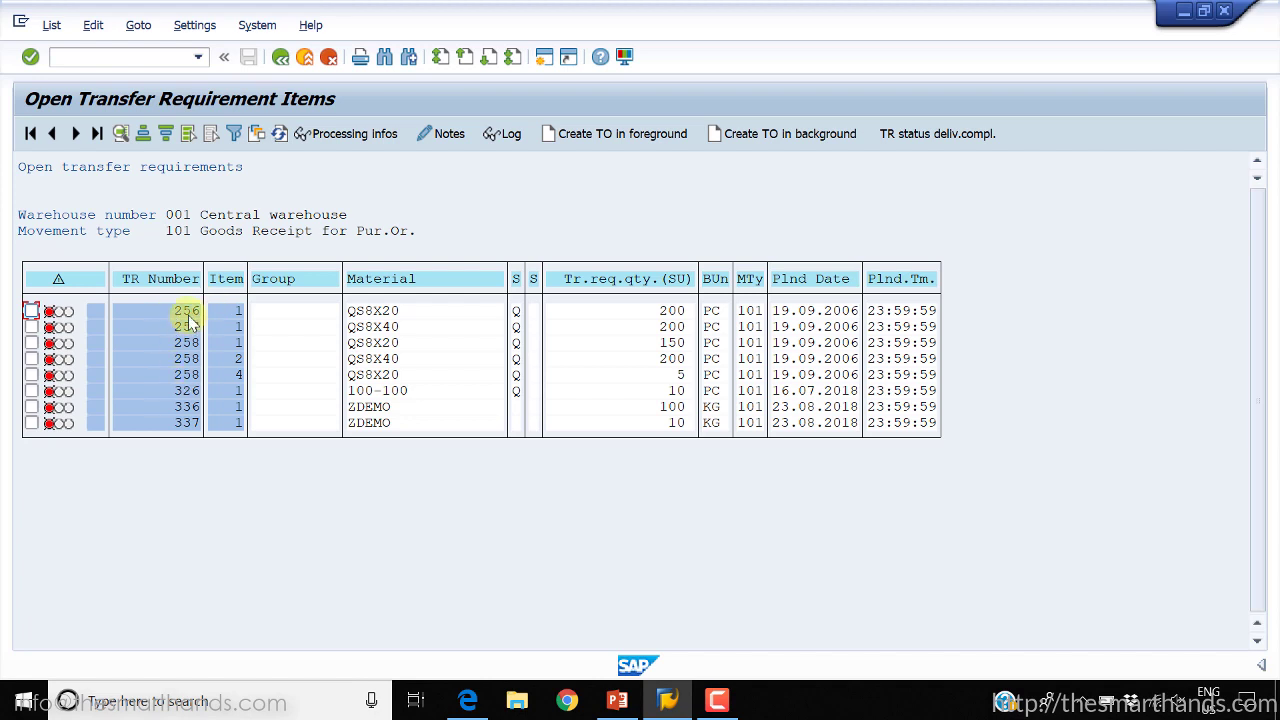
- Inspect the requirement number of the first open movement type 101 transfer requirement, and return to the critical processes overview
{"action": "double_click", "coordinate": [190, 313]}
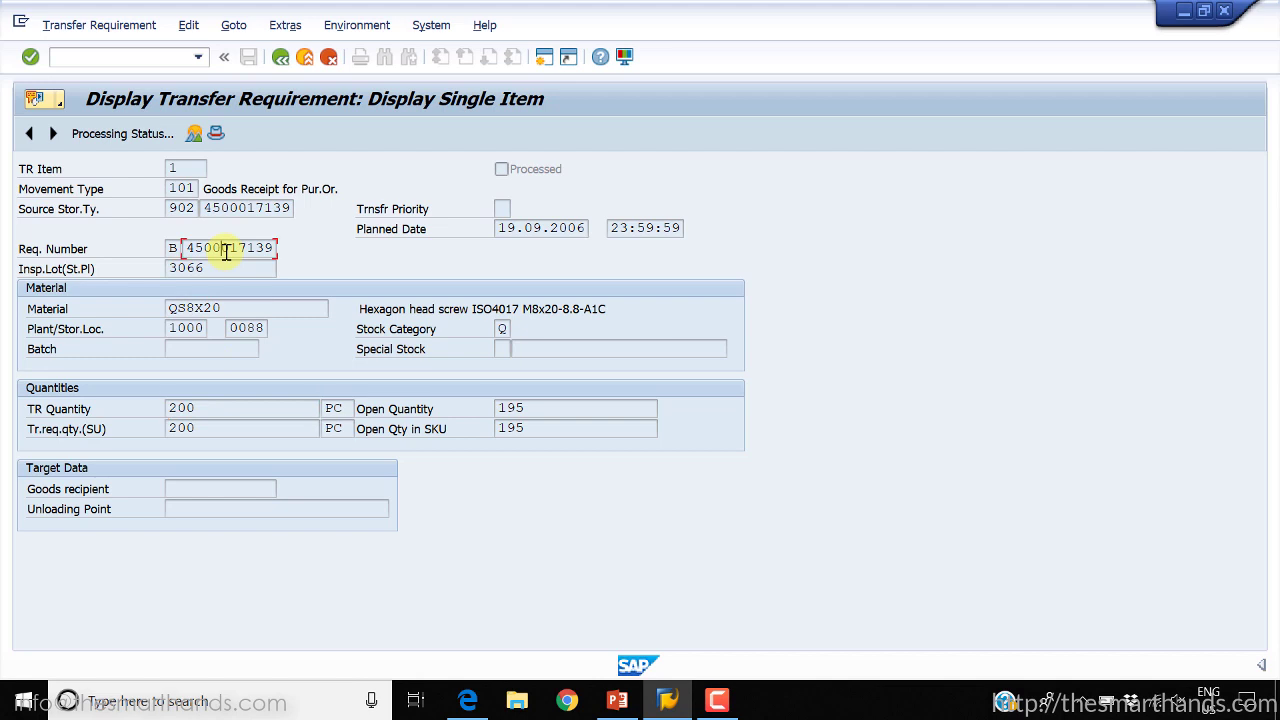
{"action": "left_click", "coordinate": [188, 247]}
{"action": "left_click", "coordinate": [269, 247]}
{"action": "left_click", "coordinate": [281, 58]}
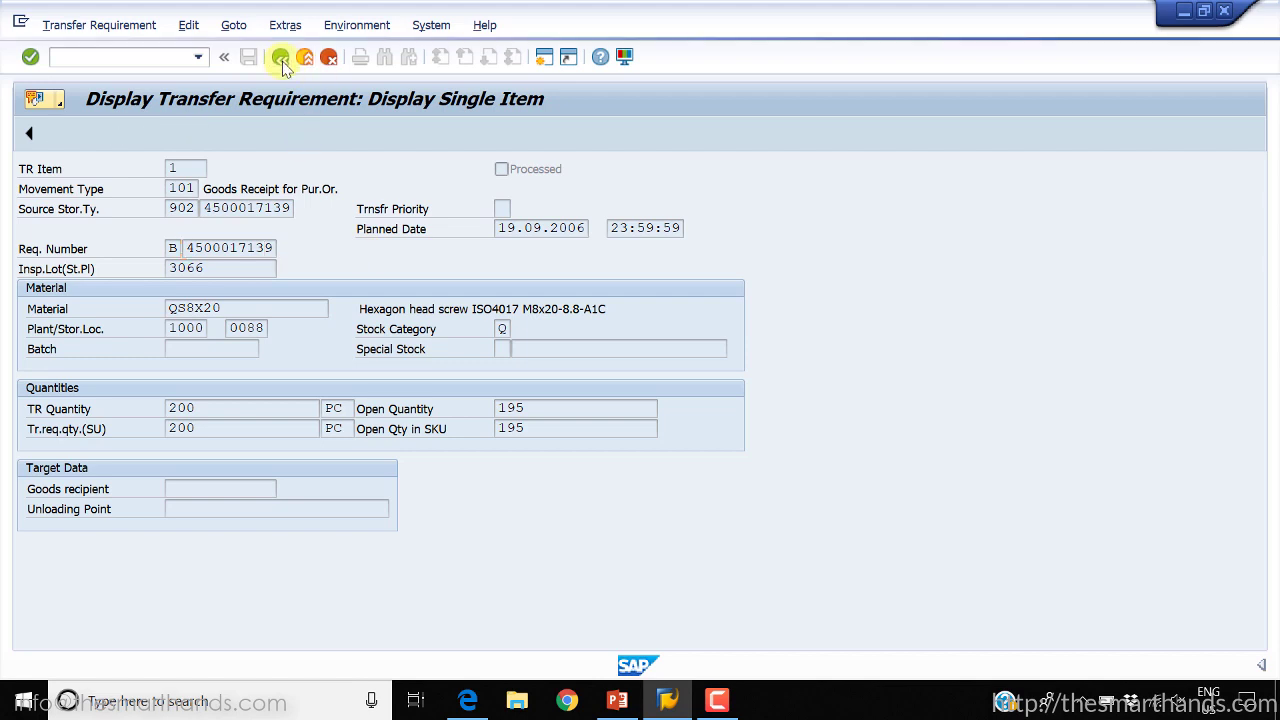
{"action": "left_click", "coordinate": [281, 58]}
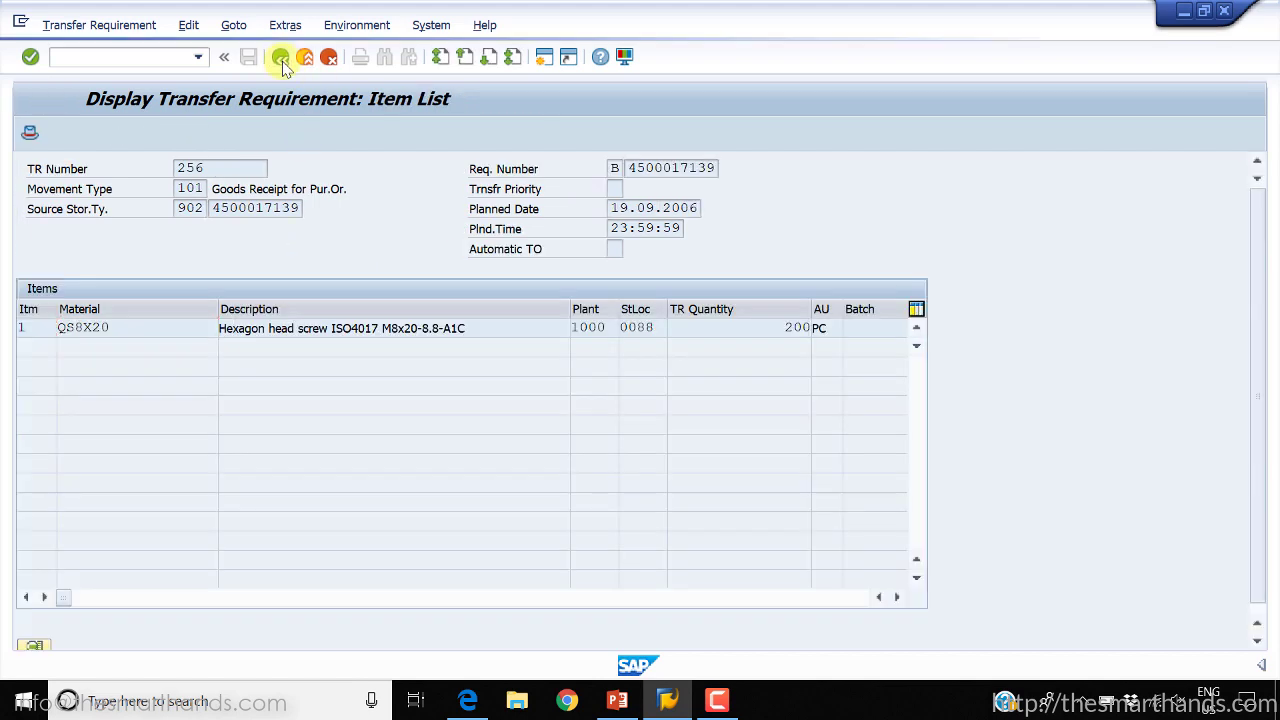
{"action": "left_click", "coordinate": [281, 58]}
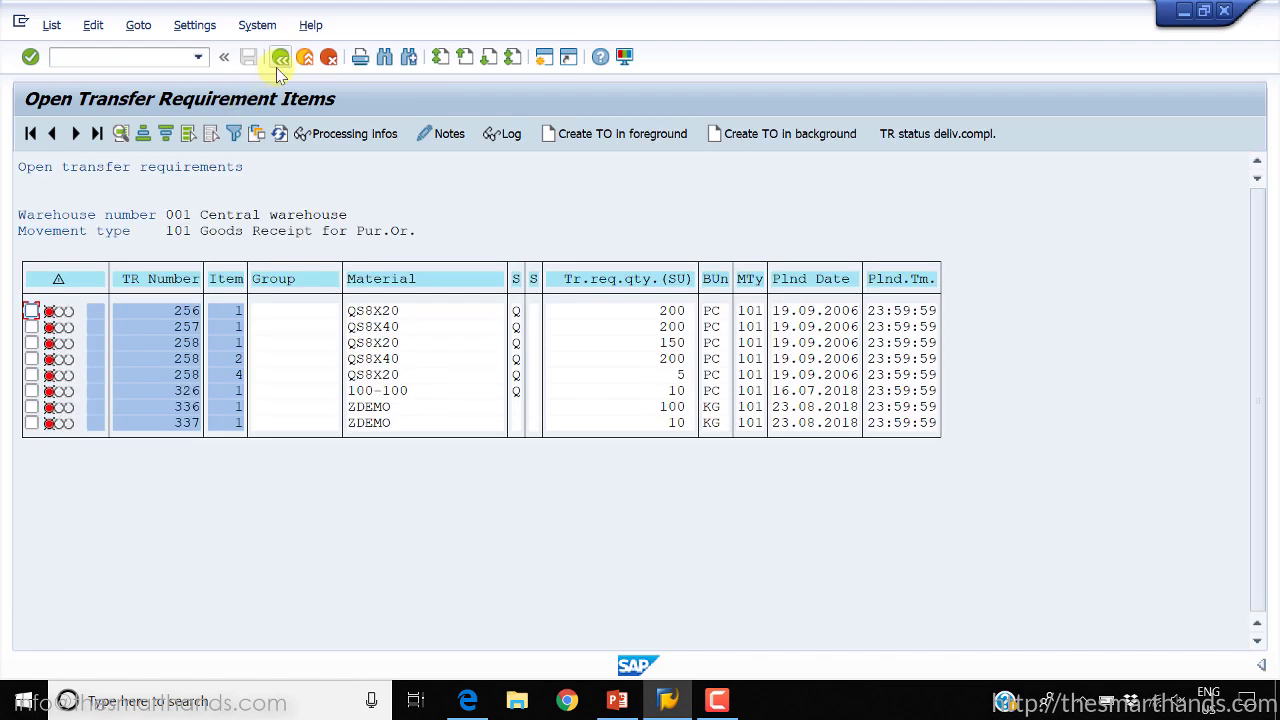
{"action": "left_click", "coordinate": [281, 58]}
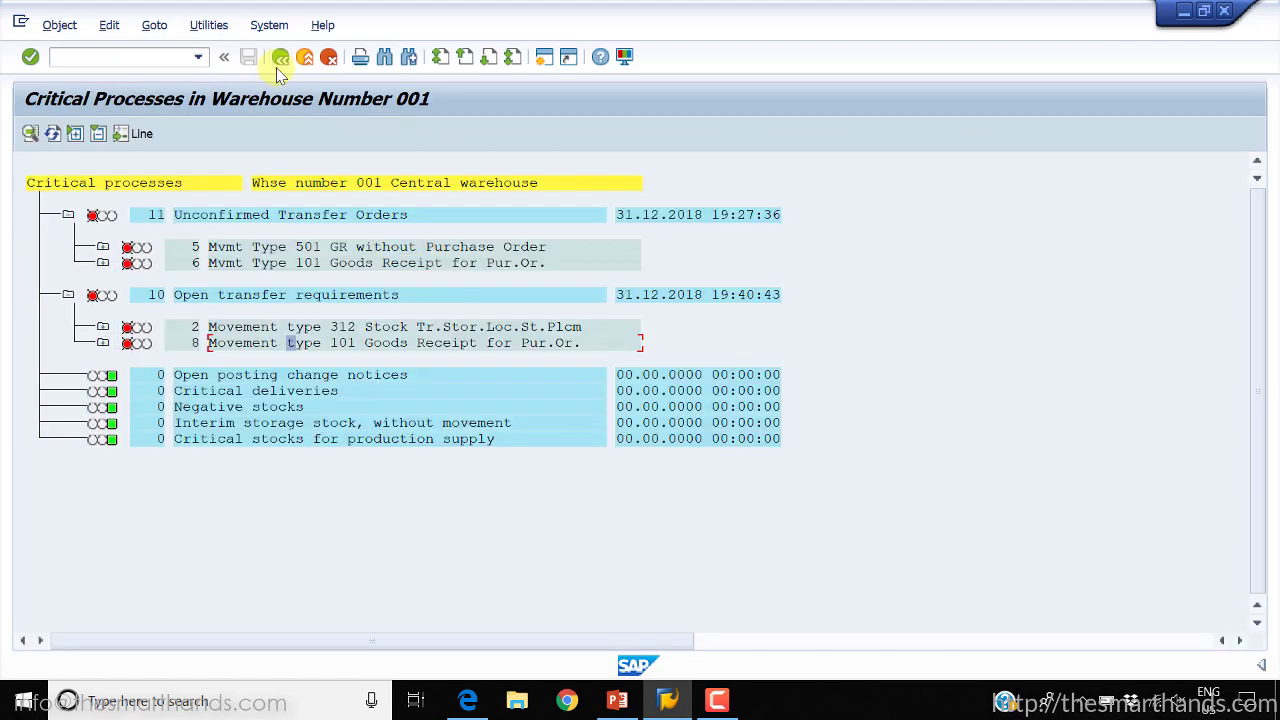
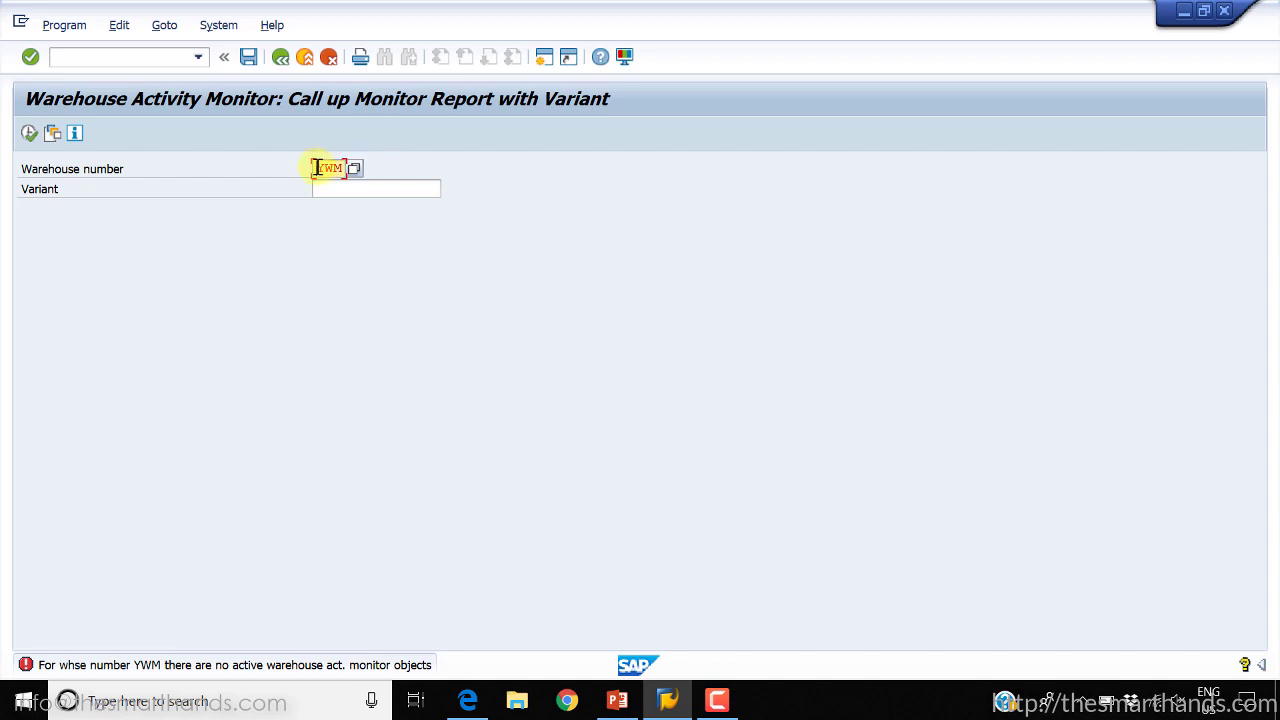
- Set the warehouse number to 001 and call up the activity monitor's selection of critical objects
{"action": "left_click_drag", "start_coordinate": [316, 168], "coordinate": [373, 167]}
{"action": "type", "text": "001"}
{"action": "left_click", "coordinate": [28, 133]}
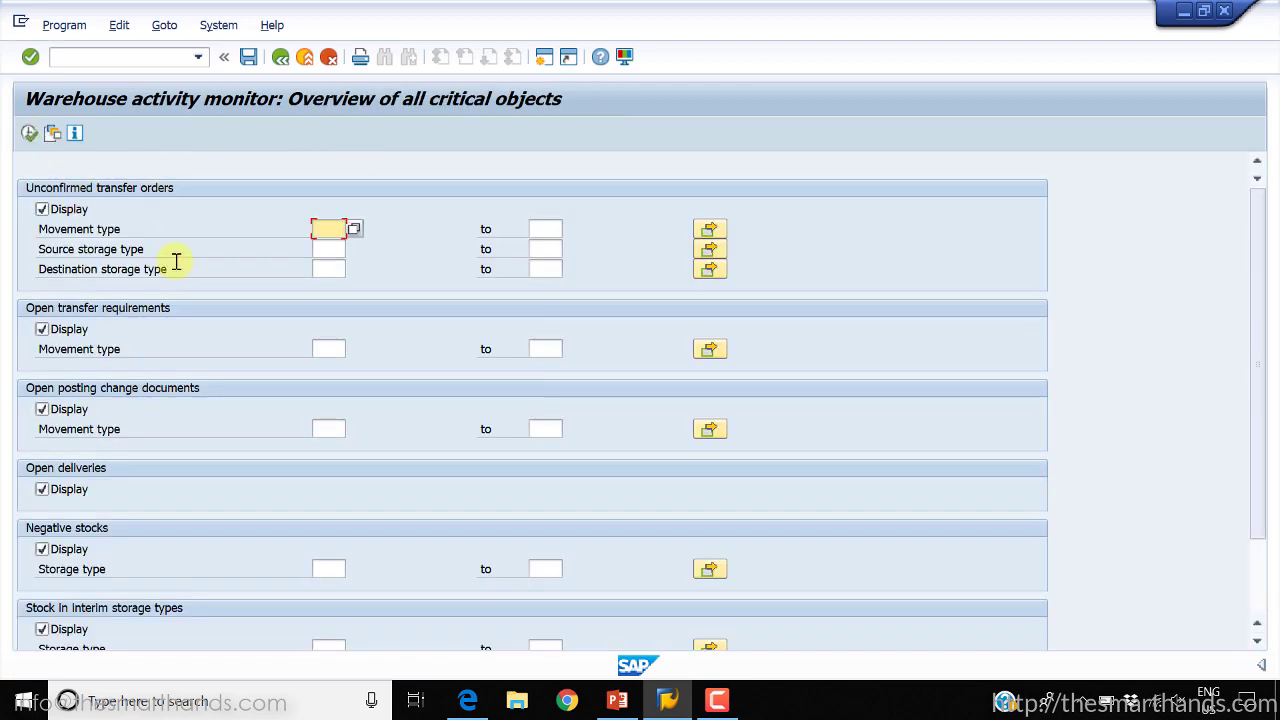
- Exclude open transfer requirements, posting change documents, deliveries, interim storage stock and critical production stocks from the display
{"action": "left_click", "coordinate": [42, 329]}
{"action": "left_click", "coordinate": [42, 409]}
{"action": "left_click", "coordinate": [42, 489]}
{"action": "double_click", "coordinate": [42, 549]}
{"action": "left_click", "coordinate": [42, 629]}
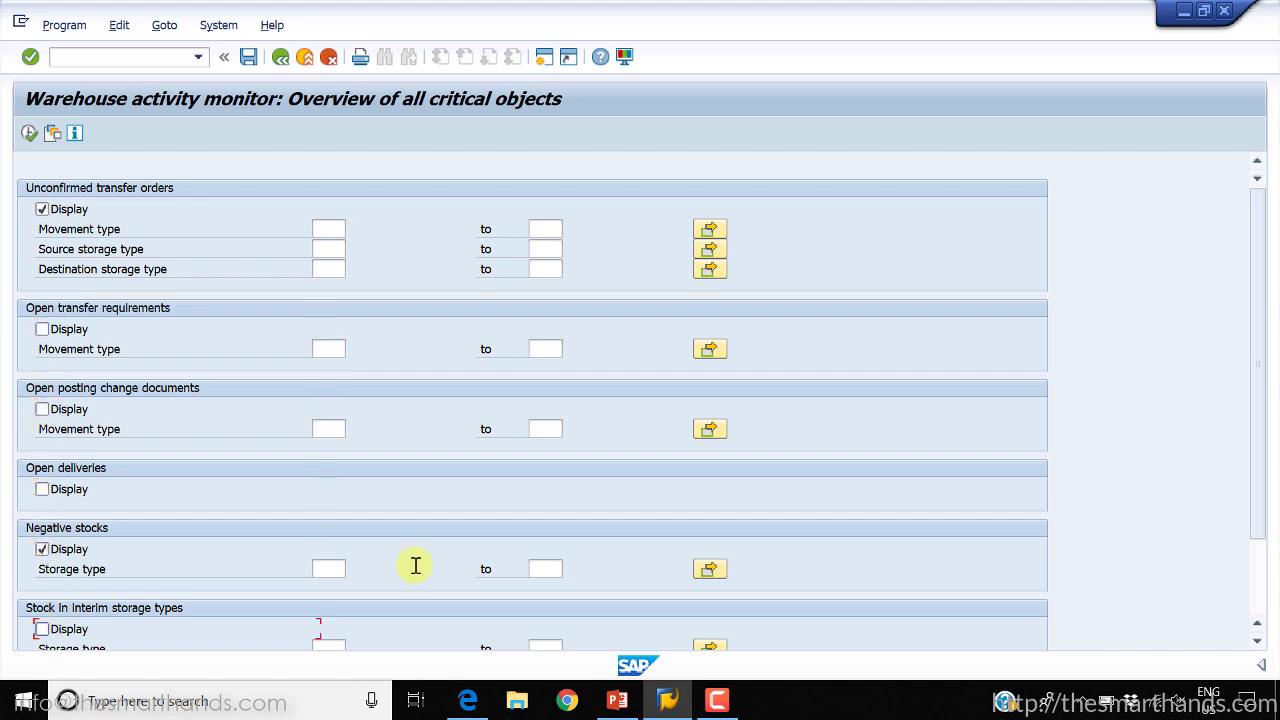
{"action": "left_click_drag", "start_coordinate": [1262, 425], "coordinate": [1262, 495]}
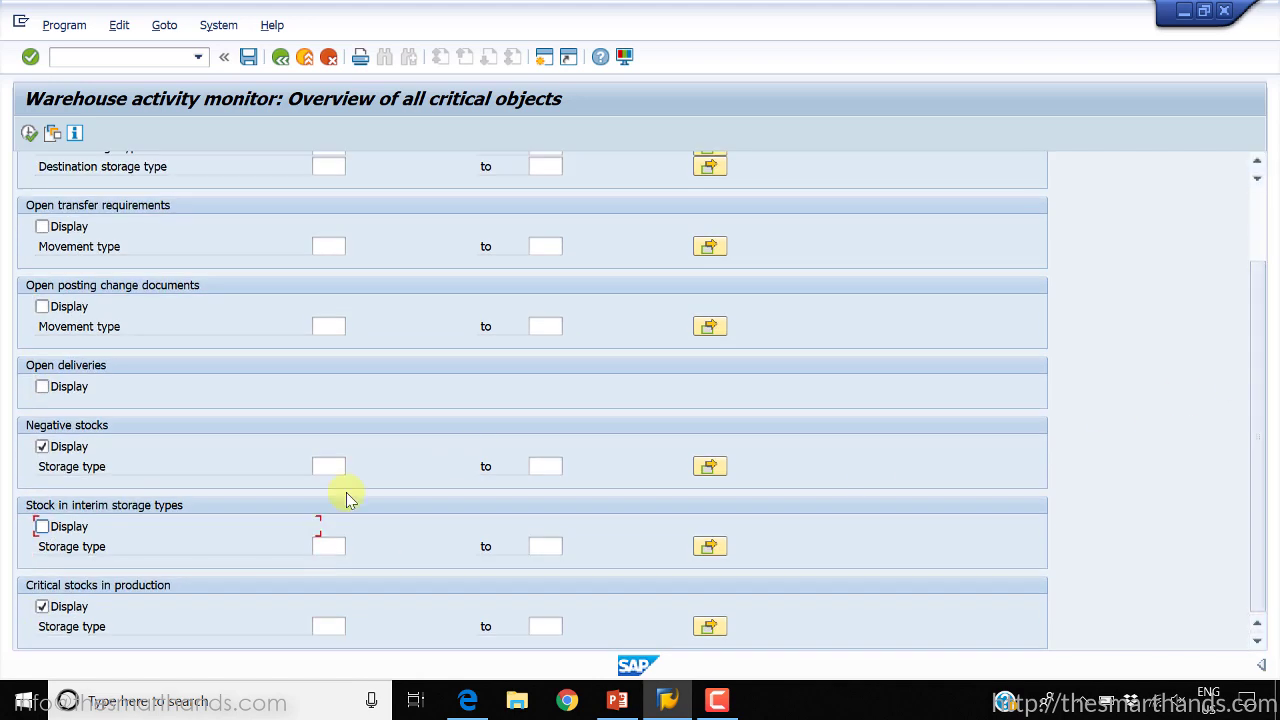
{"action": "left_click", "coordinate": [42, 606]}
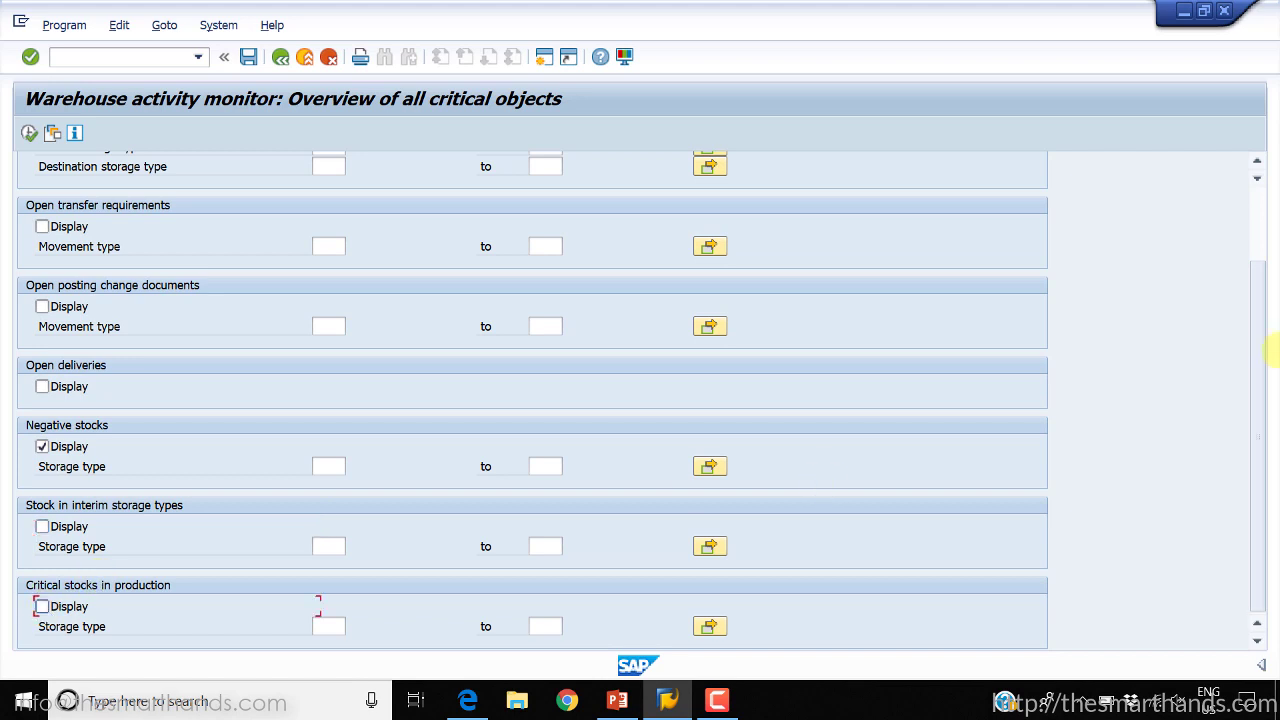
- Restrict the unconfirmed transfer orders to movement type 101, leave both storage types blank, and run the critical objects report
{"action": "left_click_drag", "start_coordinate": [1254, 340], "coordinate": [1246, 246]}
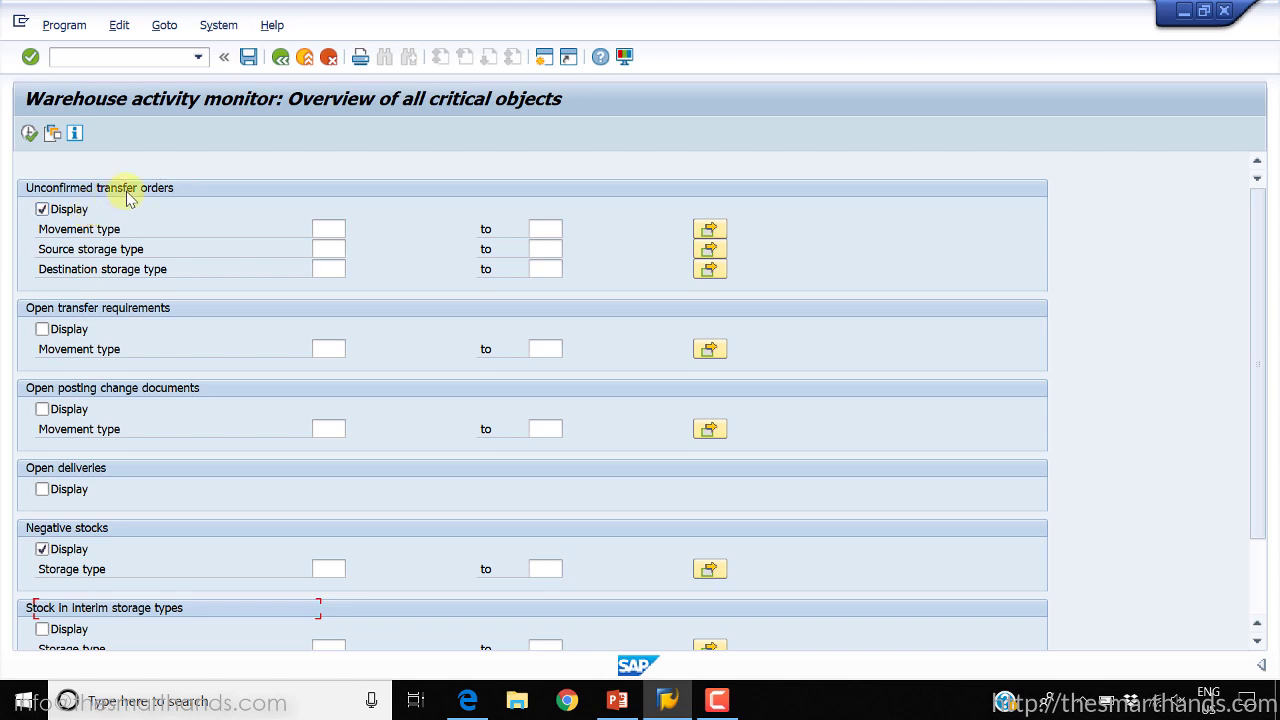
{"action": "left_click", "coordinate": [325, 243]}
{"action": "left_click", "coordinate": [326, 229]}
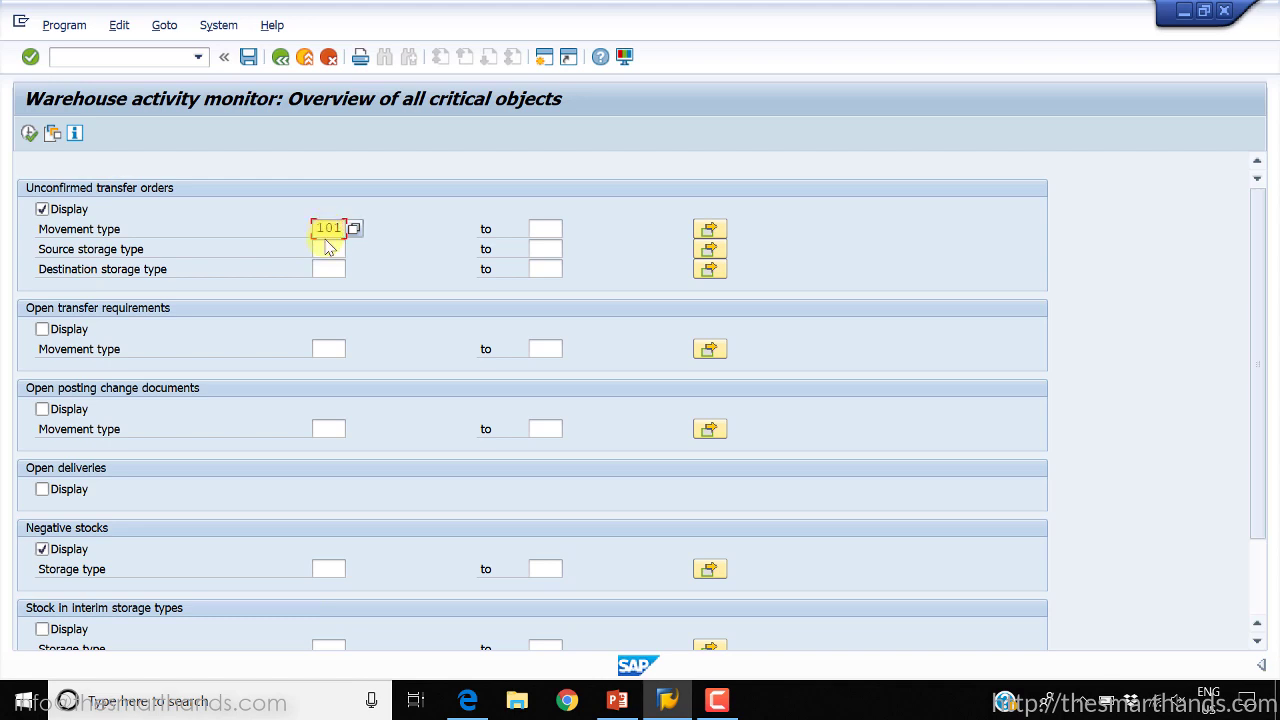
{"action": "left_click", "coordinate": [329, 250]}
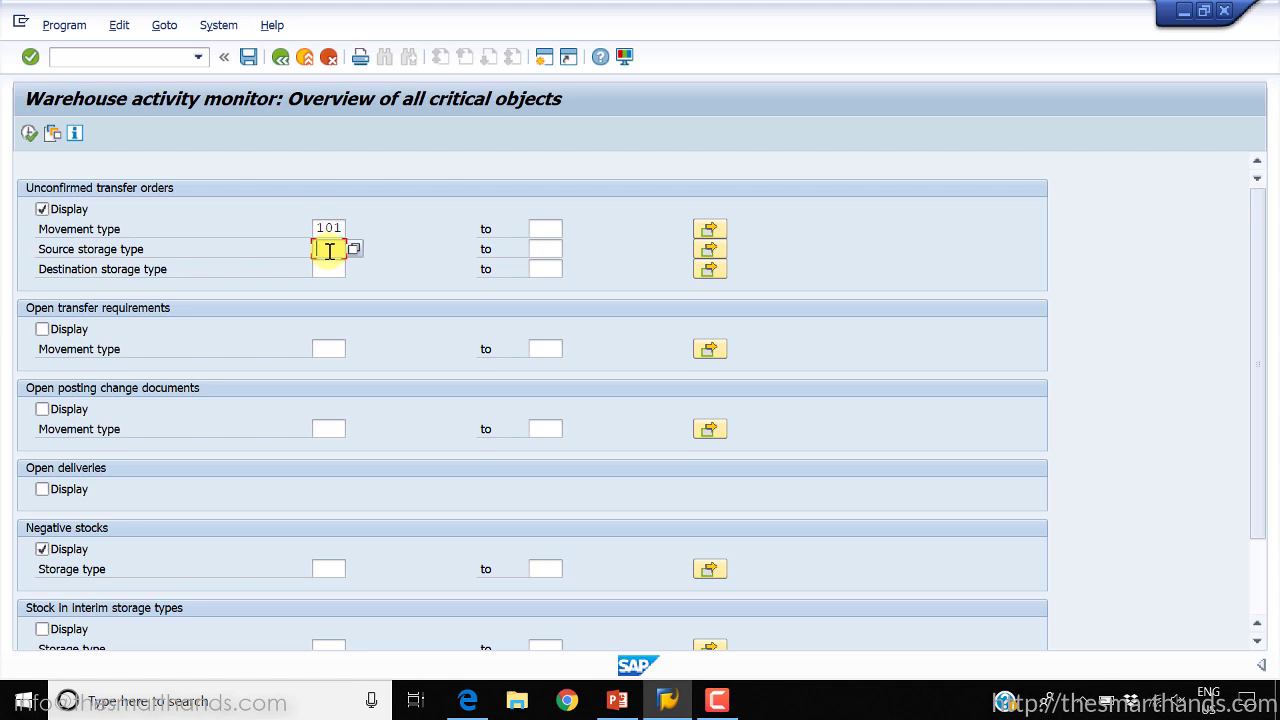
{"action": "left_click", "coordinate": [327, 270]}
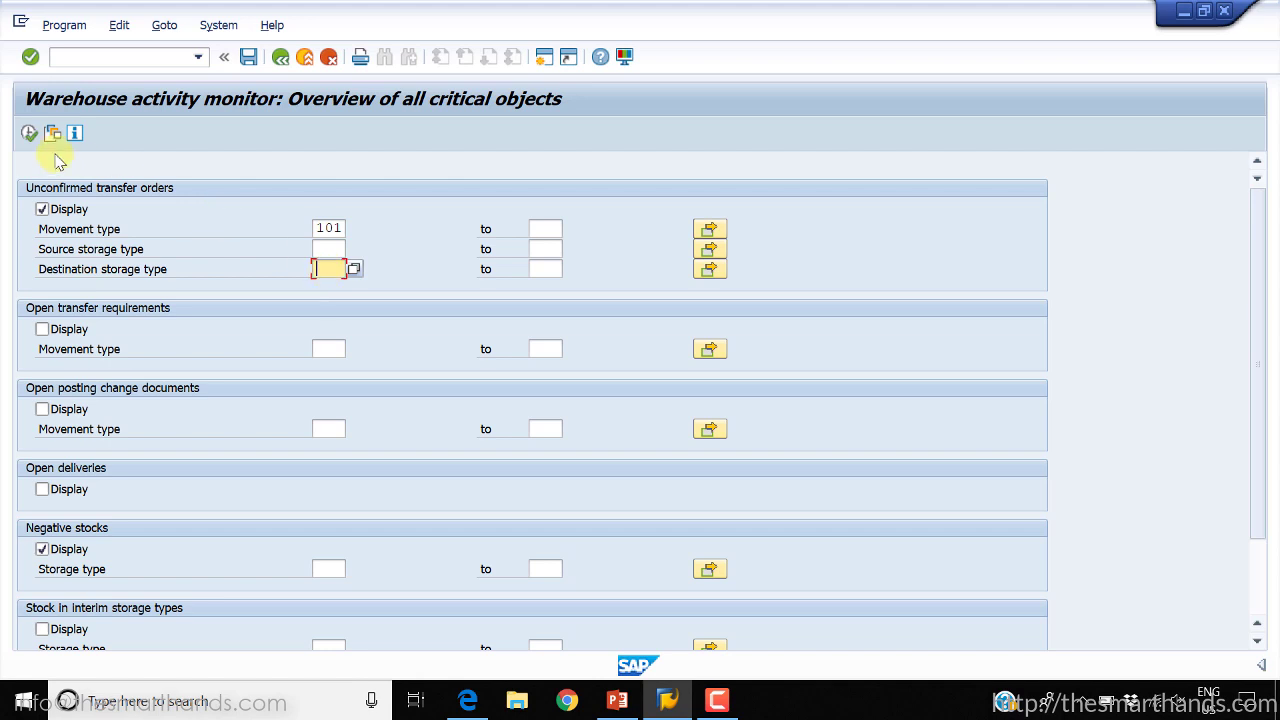
{"action": "left_click", "coordinate": [29, 134]}
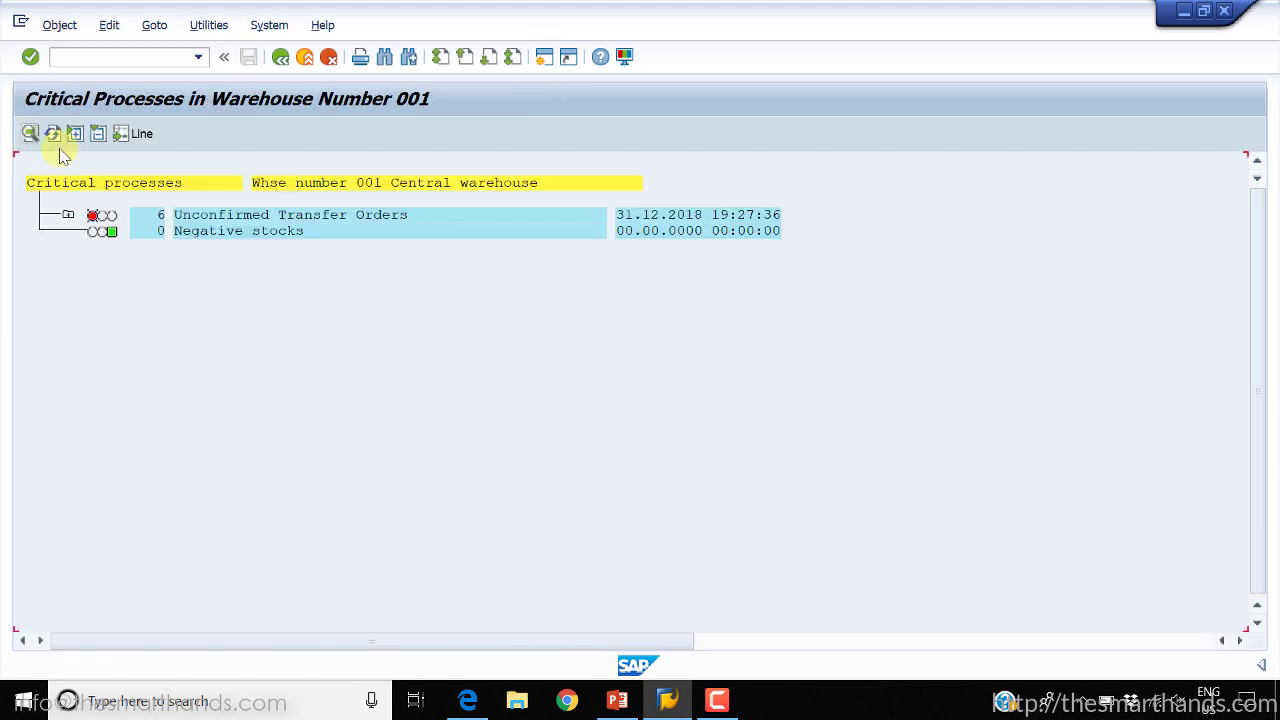
{"action": "left_click", "coordinate": [203, 214]}
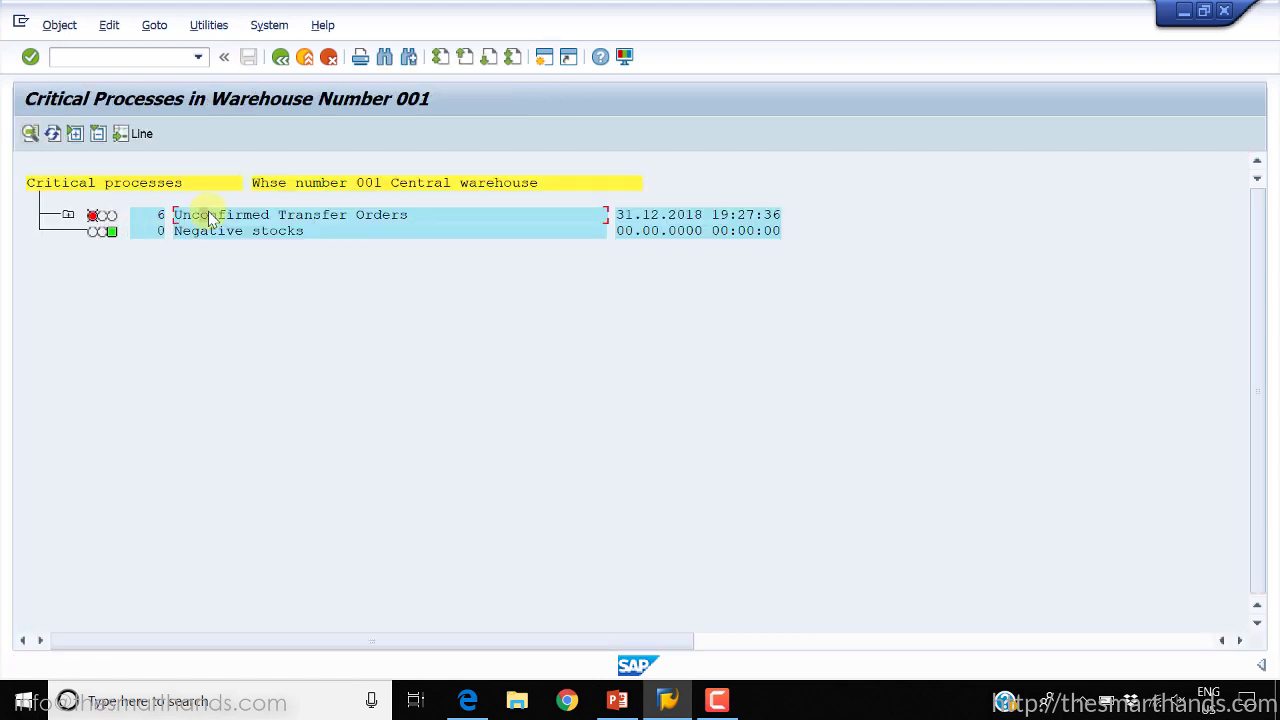
- Return to the selection, exclude negative stocks, rerun the report and expand the unconfirmed transfer orders
{"action": "left_click", "coordinate": [280, 58]}
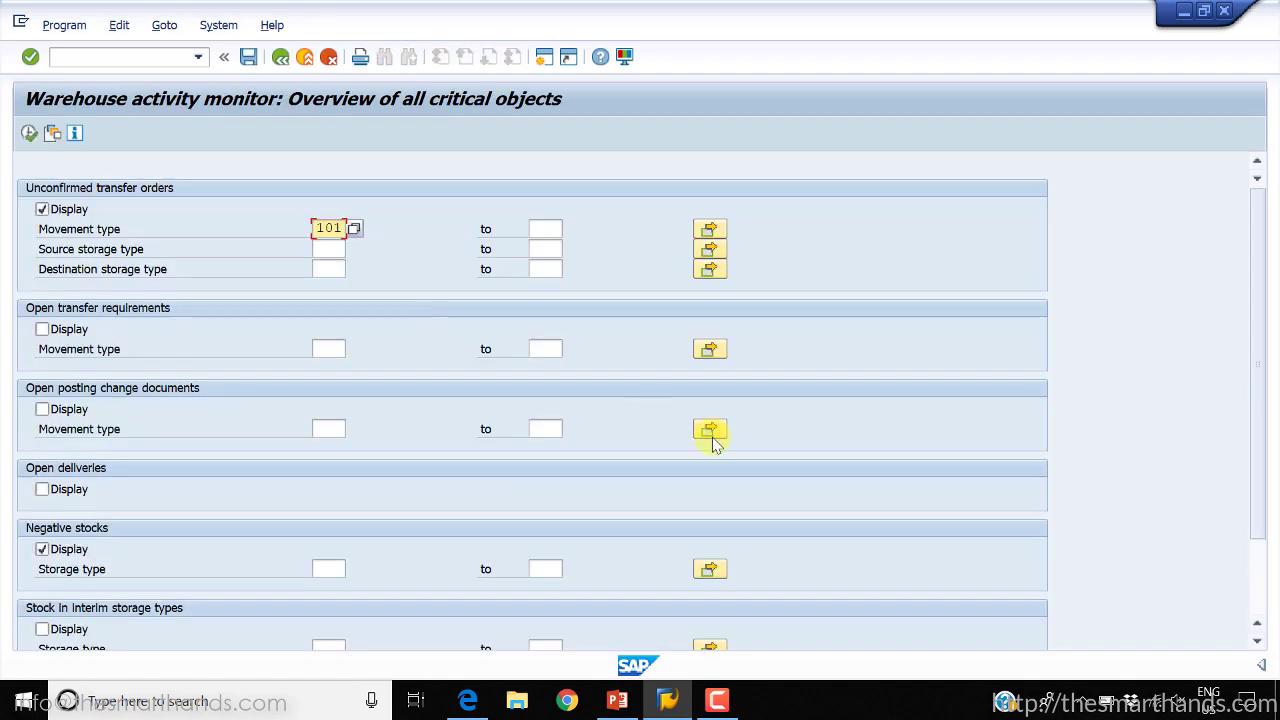
{"action": "left_click", "coordinate": [42, 549]}
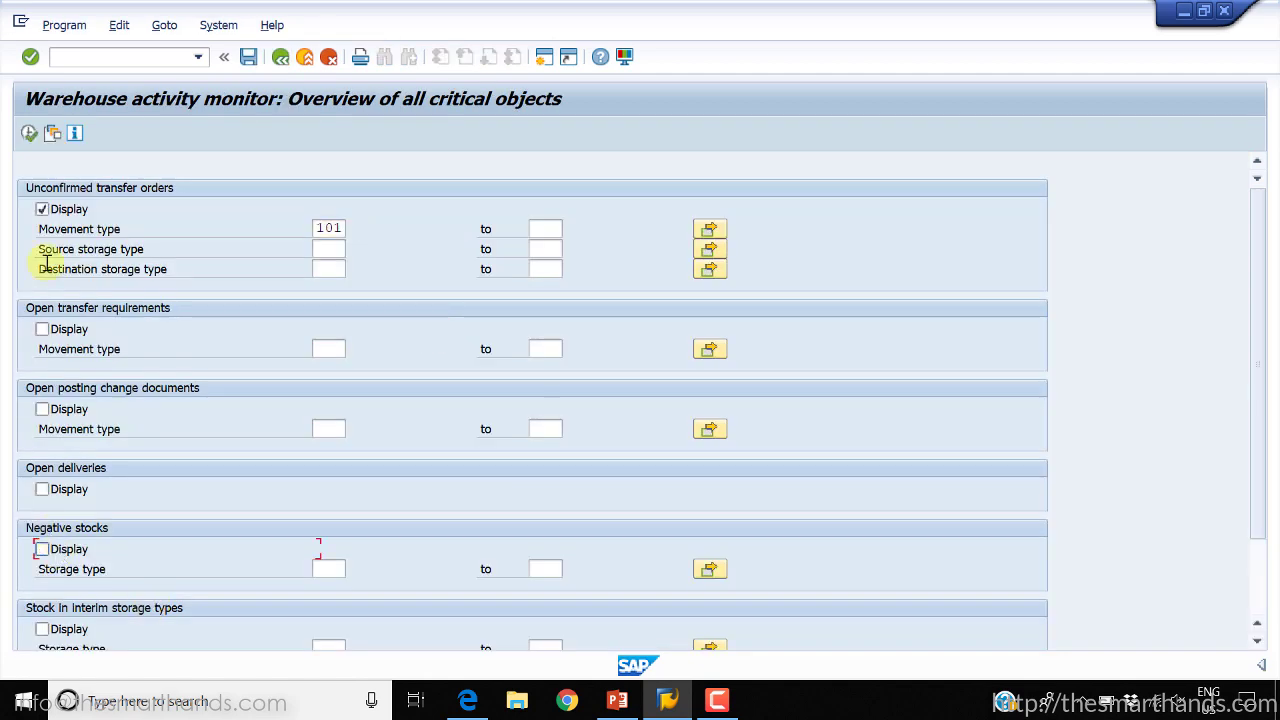
{"action": "left_click", "coordinate": [30, 133]}
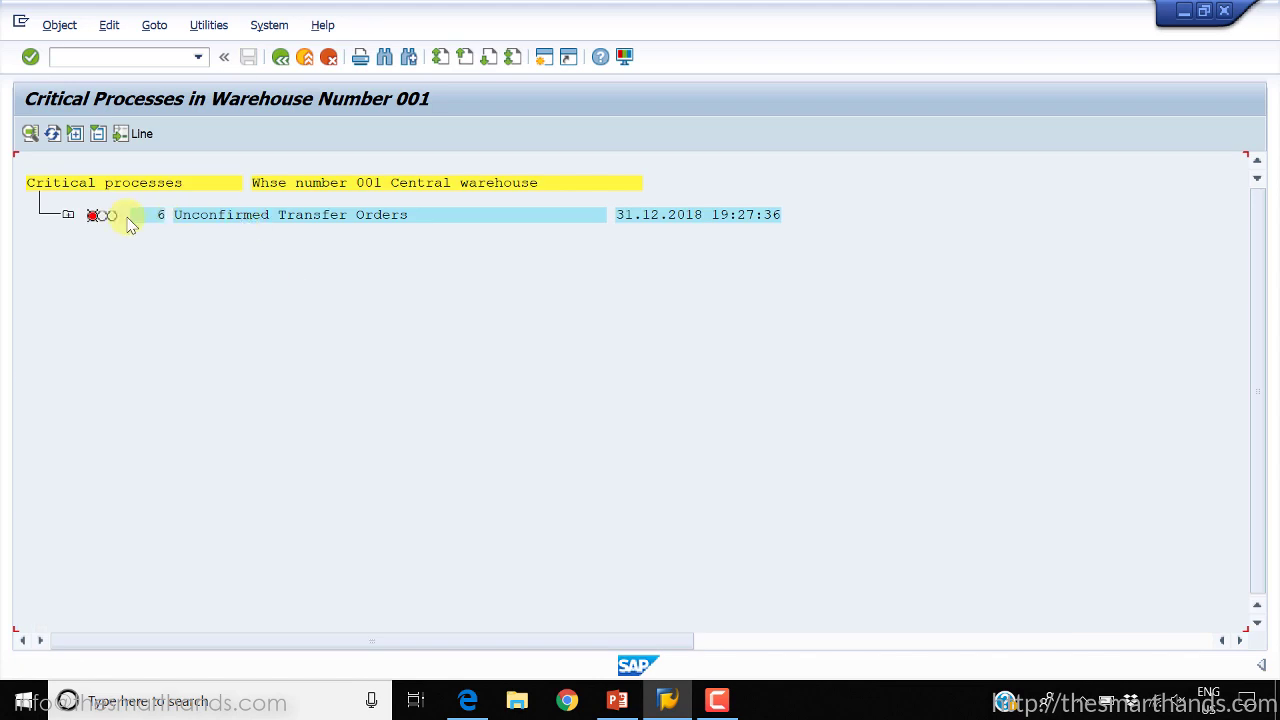
{"action": "left_click", "coordinate": [68, 216]}
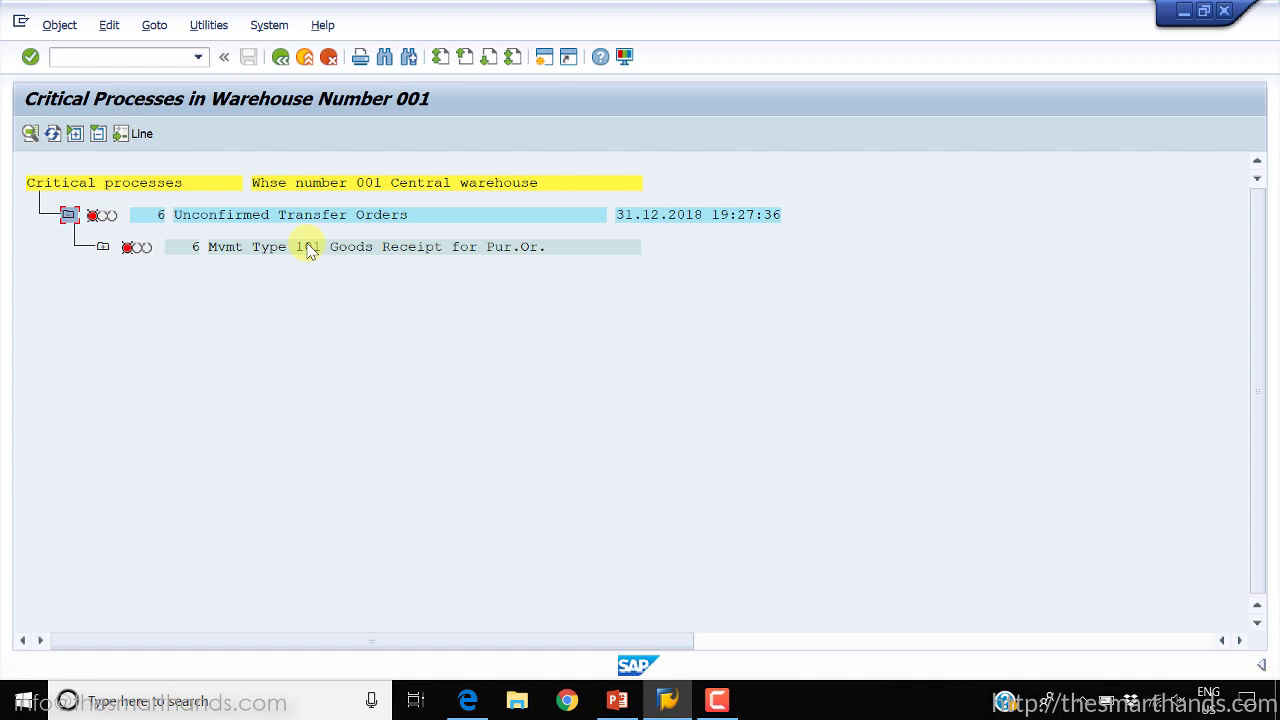
- Clear the movement type restriction for unconfirmed transfer orders, rerun the report and expand its movement types
{"action": "left_click", "coordinate": [281, 60]}
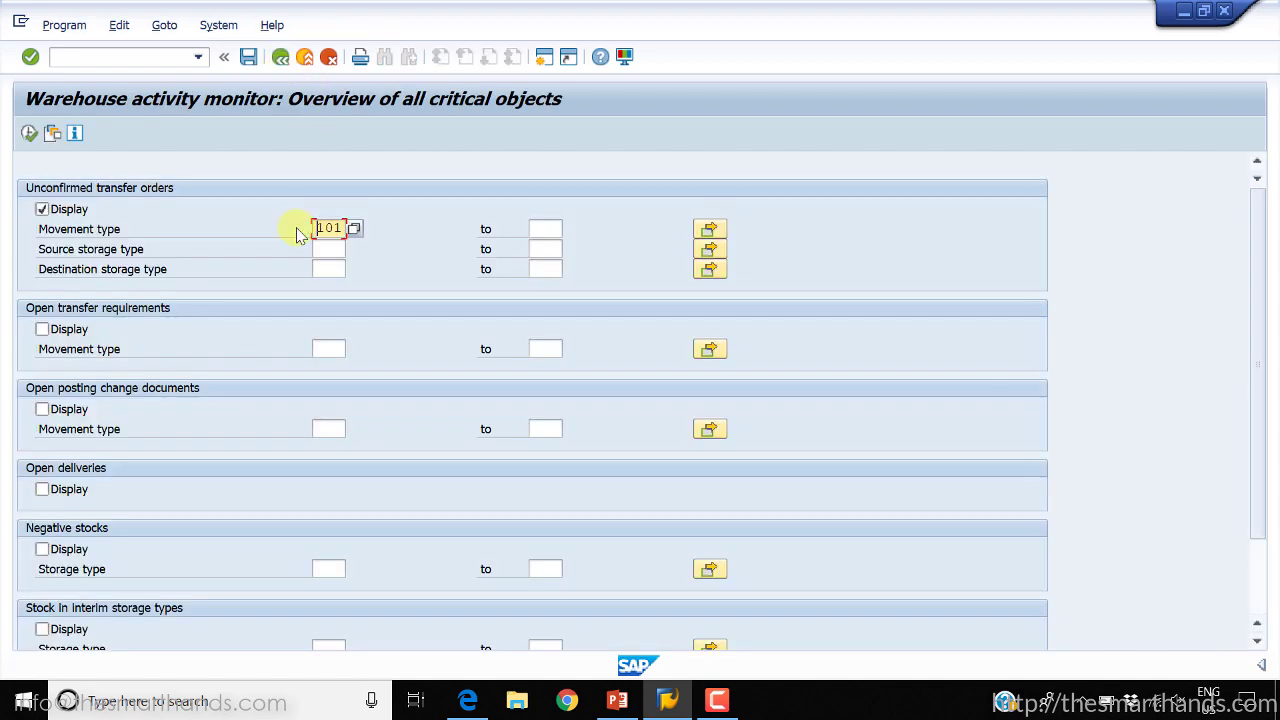
{"action": "key", "text": "Delete"}
{"action": "key", "text": "Delete"}
{"action": "key", "text": "Delete"}
{"action": "left_click", "coordinate": [29, 133]}
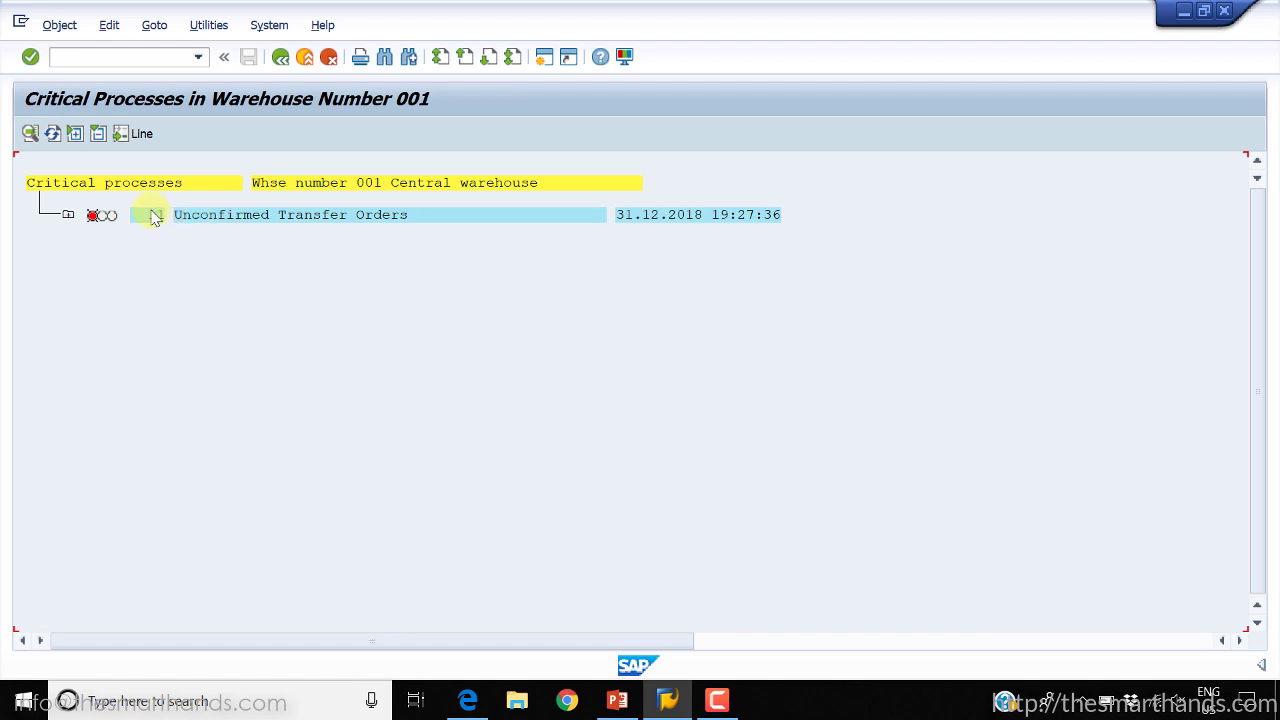
{"action": "left_click", "coordinate": [70, 217]}
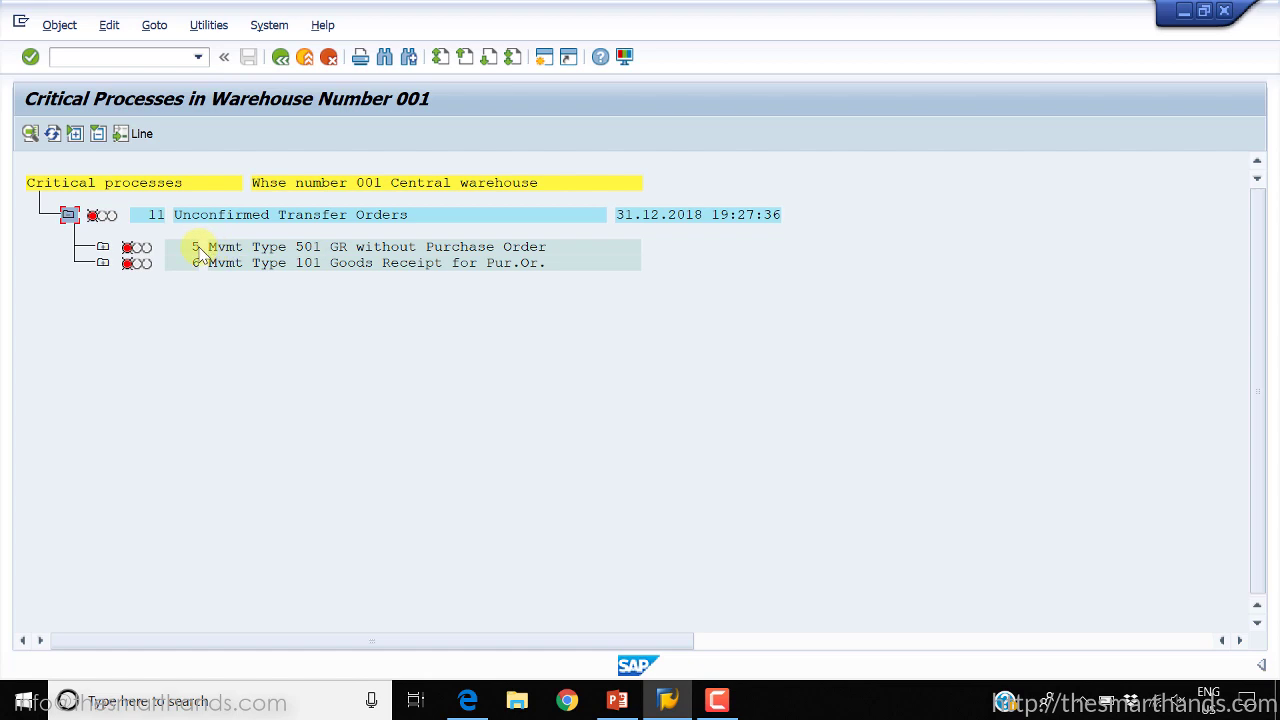
- Exit to the SAP Easy Access menu and restart the Warehouse Activity Monitor (LL01) for warehouse 001 without a variant
{"action": "left_click", "coordinate": [281, 57]}
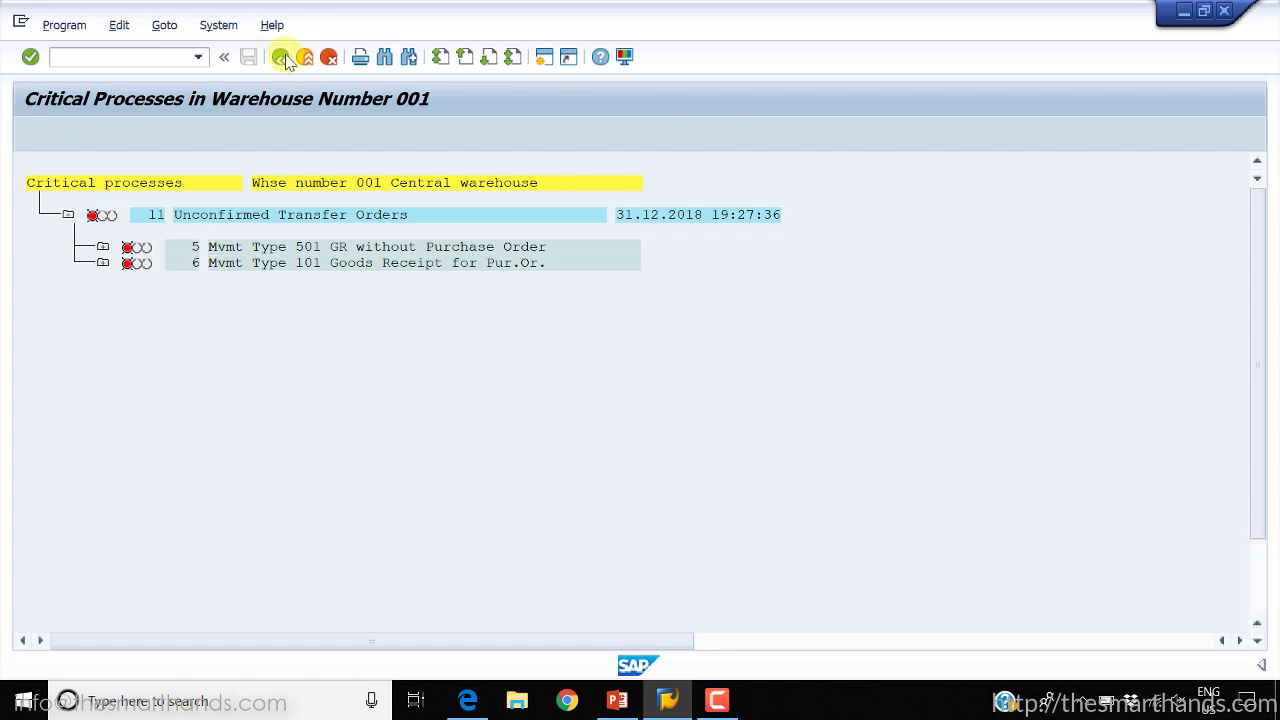
{"action": "left_click", "coordinate": [283, 58]}
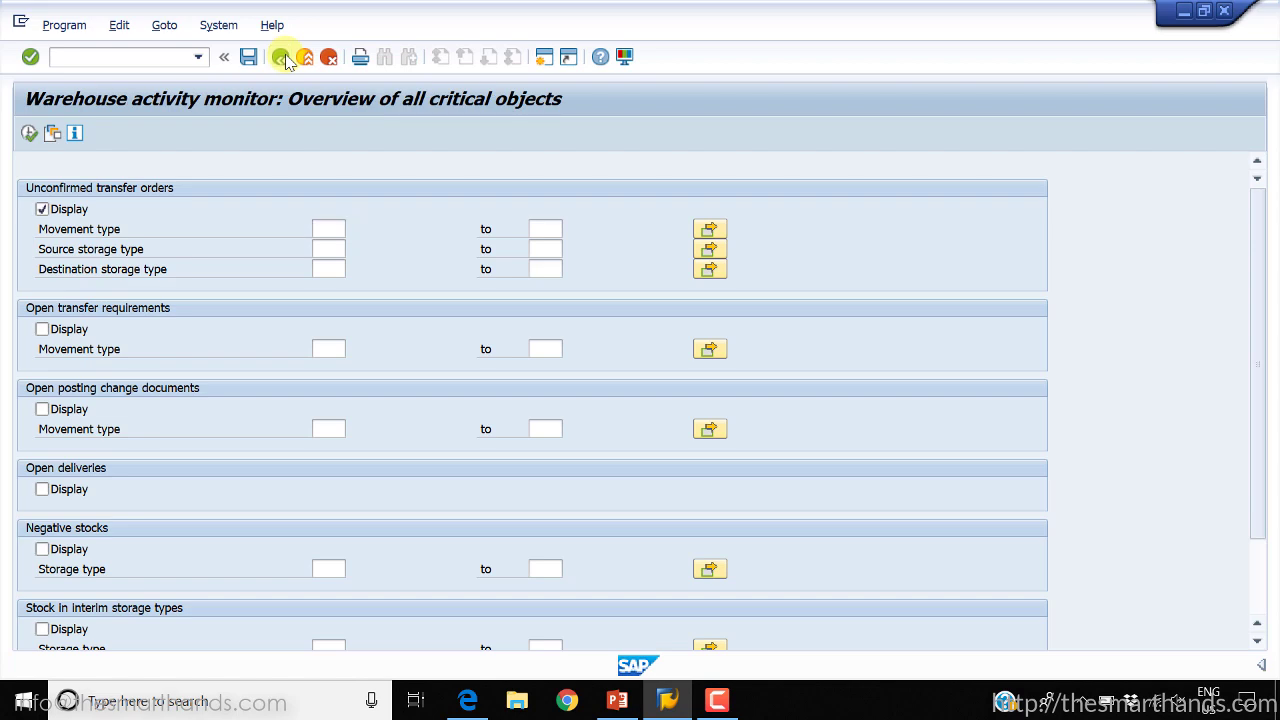
{"action": "left_click", "coordinate": [283, 58]}
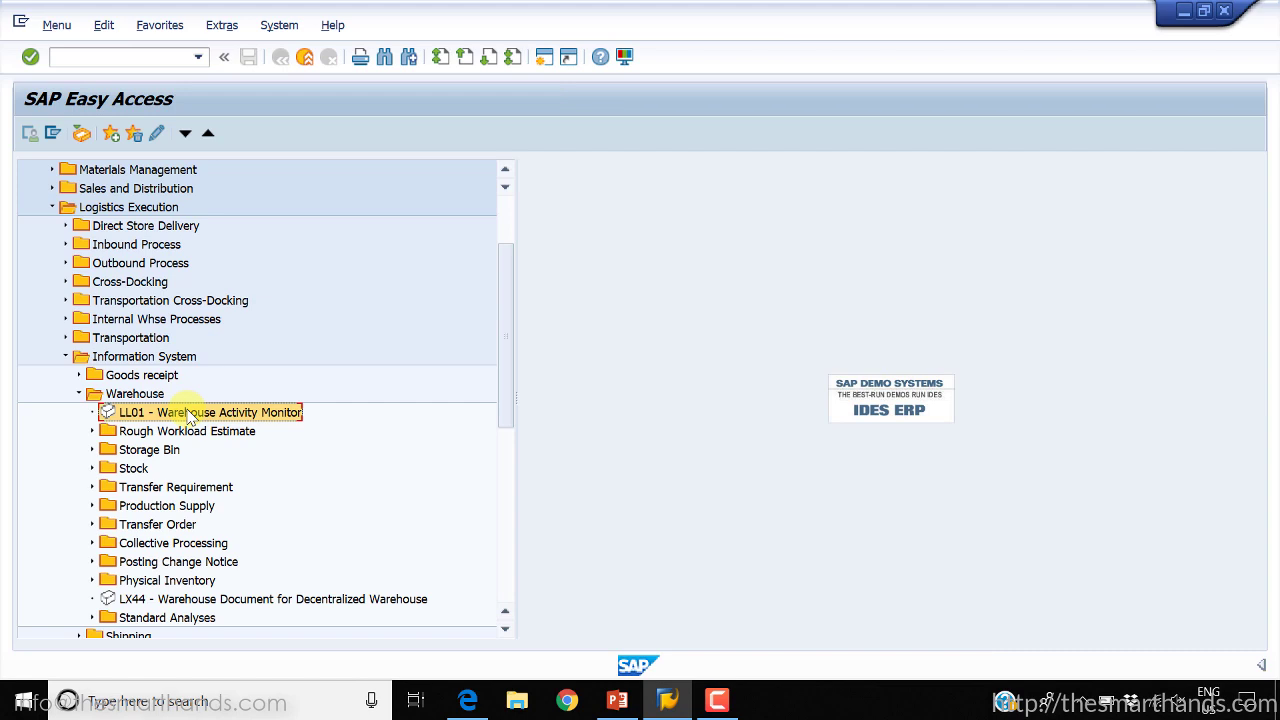
{"action": "double_click", "coordinate": [188, 414]}
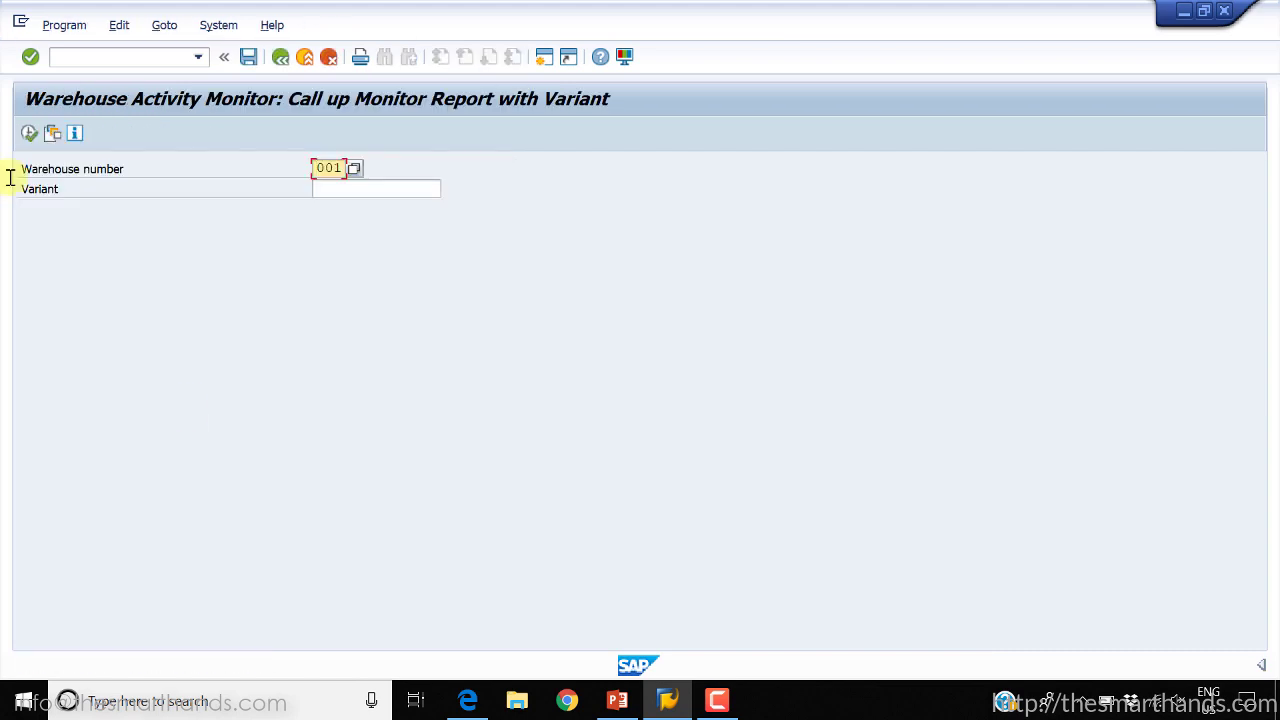
{"action": "left_click", "coordinate": [29, 138]}
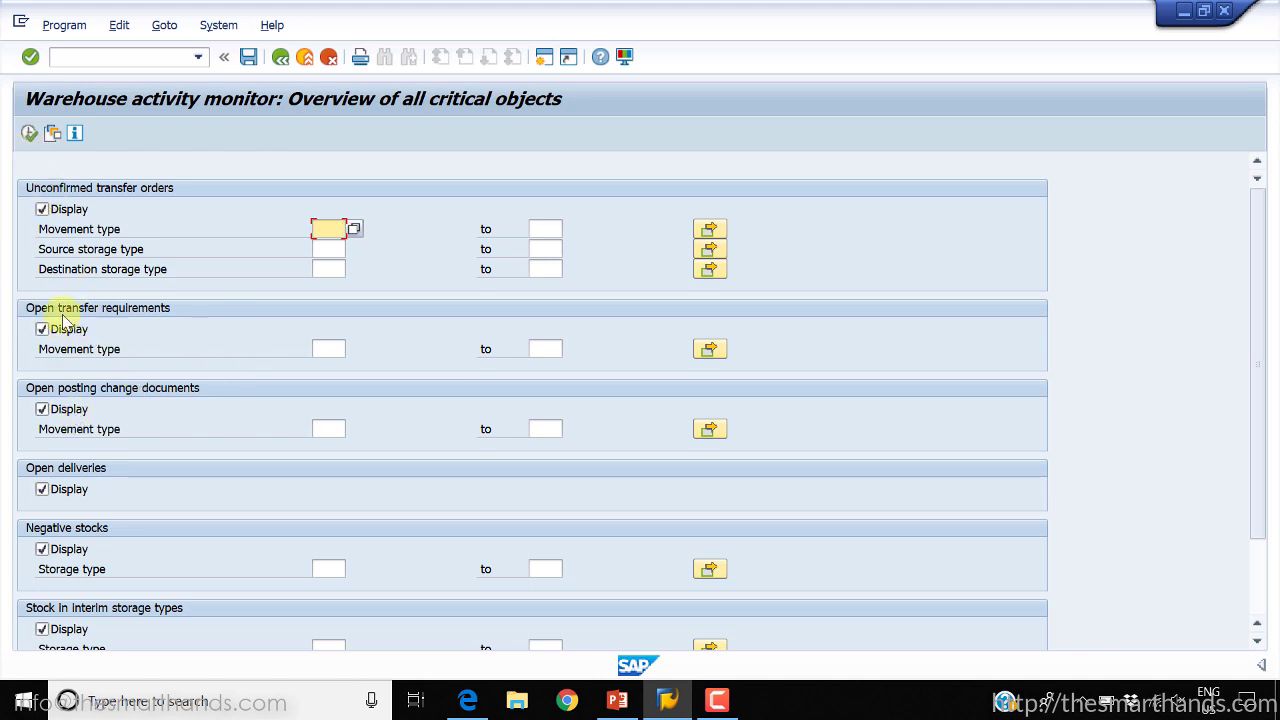
- Run the report for all critical objects, leaving every movement type and storage type selection blank
{"action": "left_click", "coordinate": [329, 349]}
{"action": "left_click", "coordinate": [329, 426]}
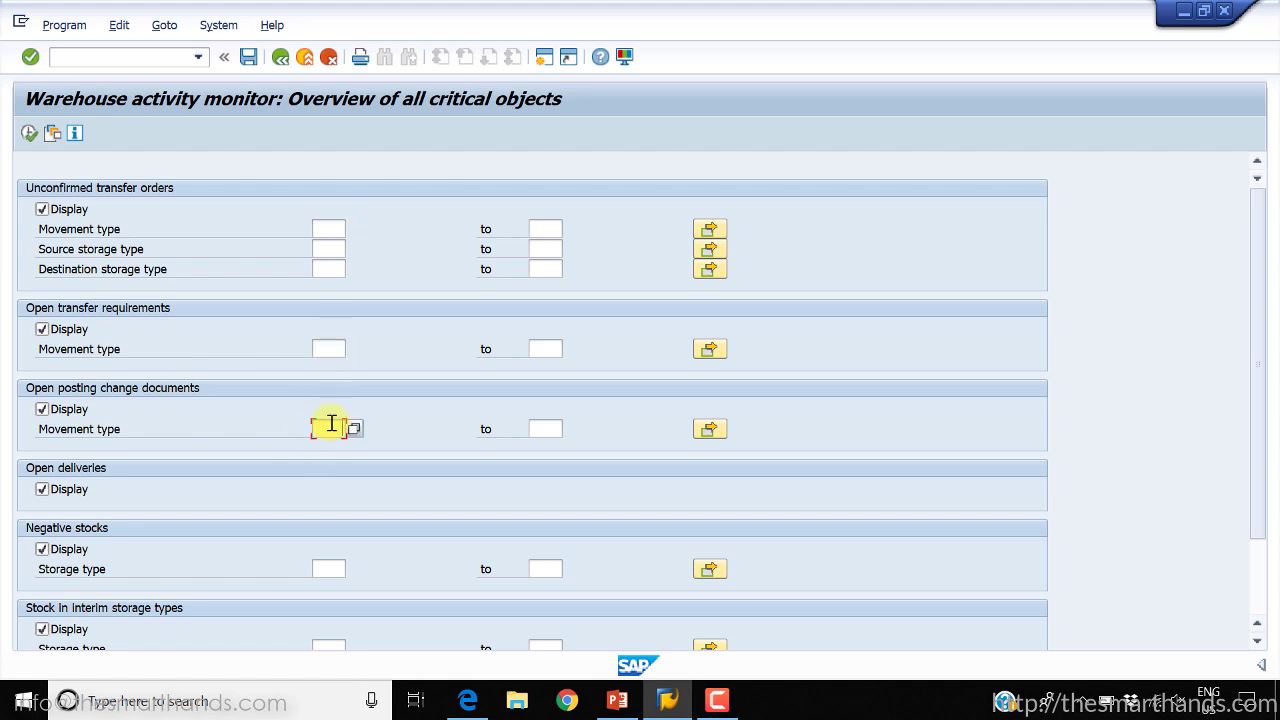
{"action": "left_click", "coordinate": [331, 570]}
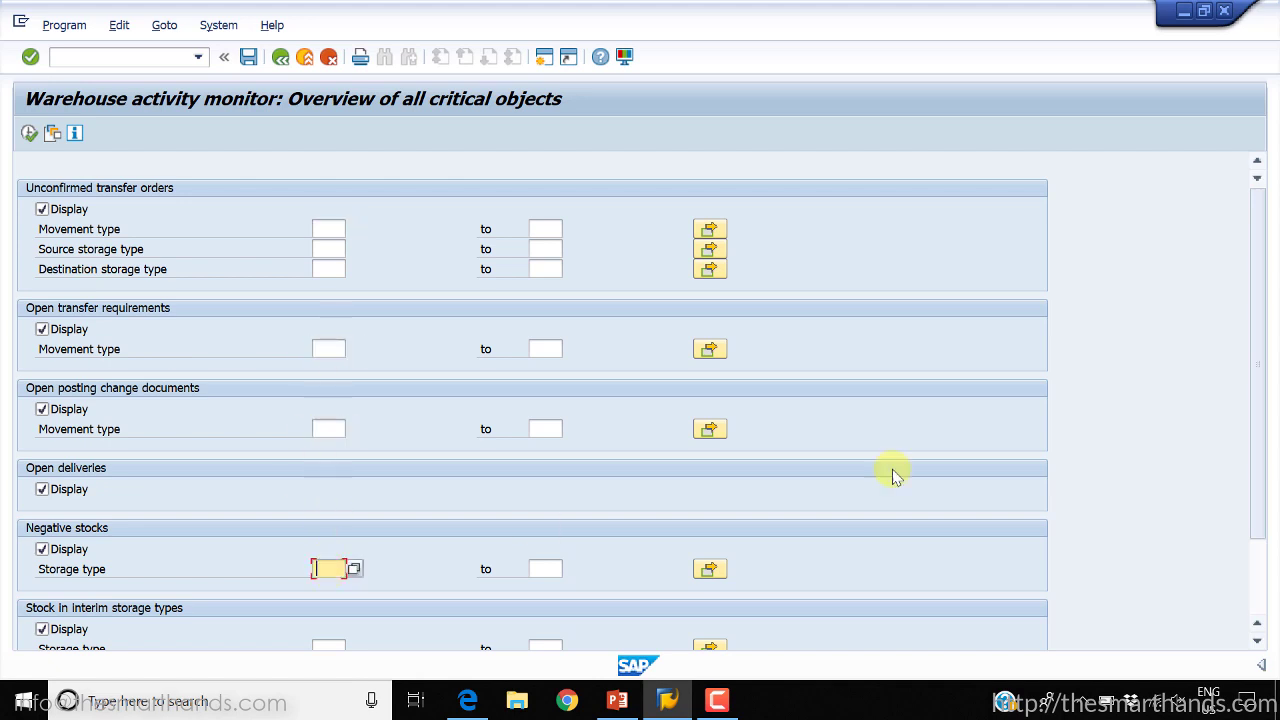
{"action": "left_click_drag", "start_coordinate": [1257, 397], "coordinate": [1268, 520]}
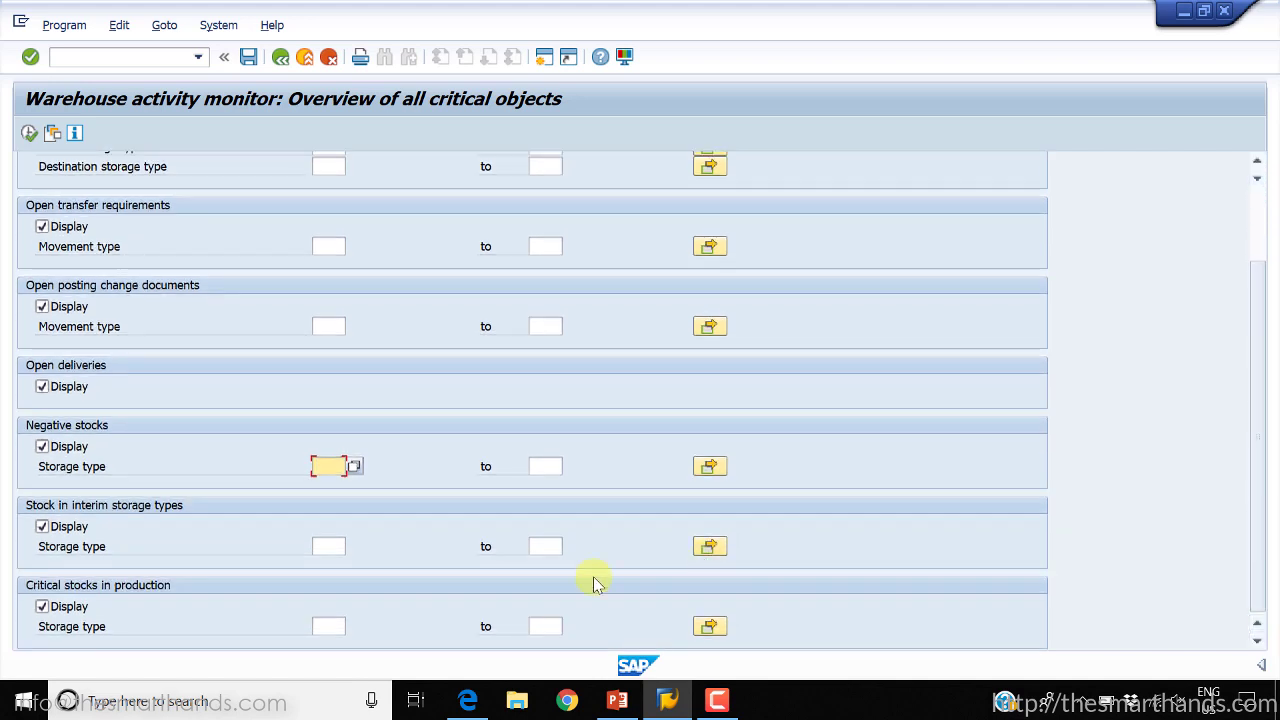
{"action": "left_click", "coordinate": [330, 548]}
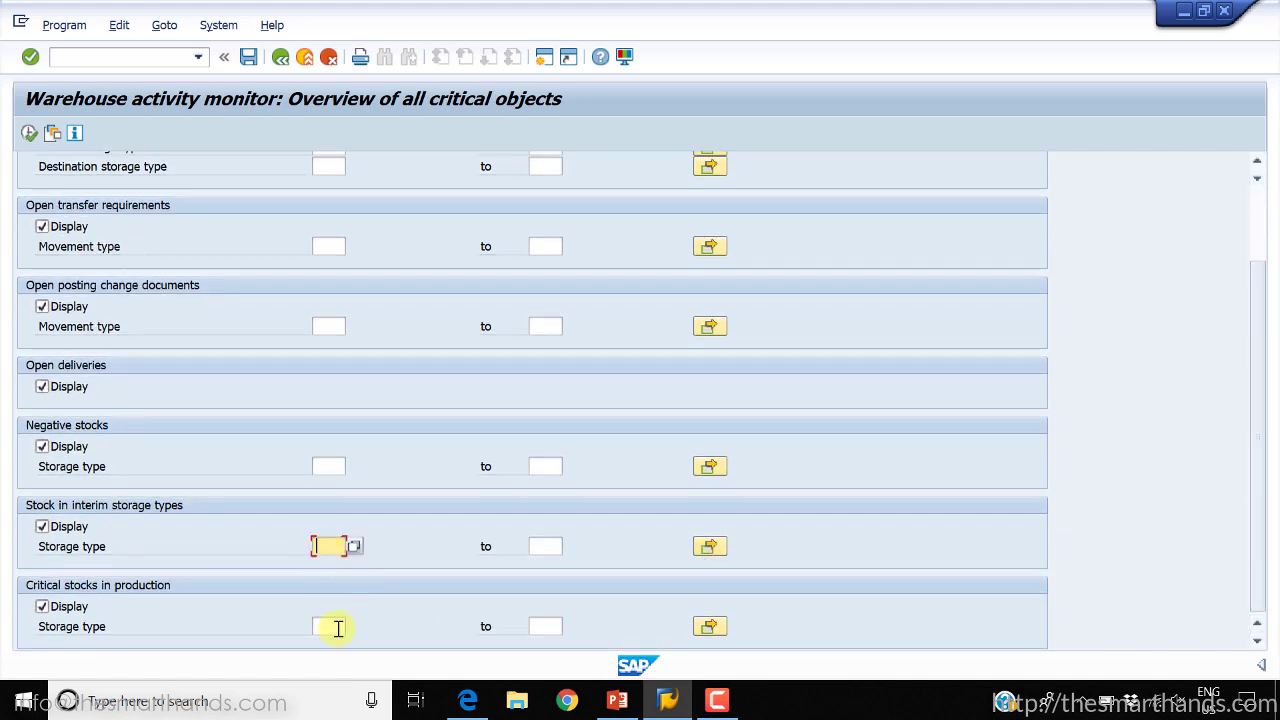
{"action": "left_click", "coordinate": [337, 626]}
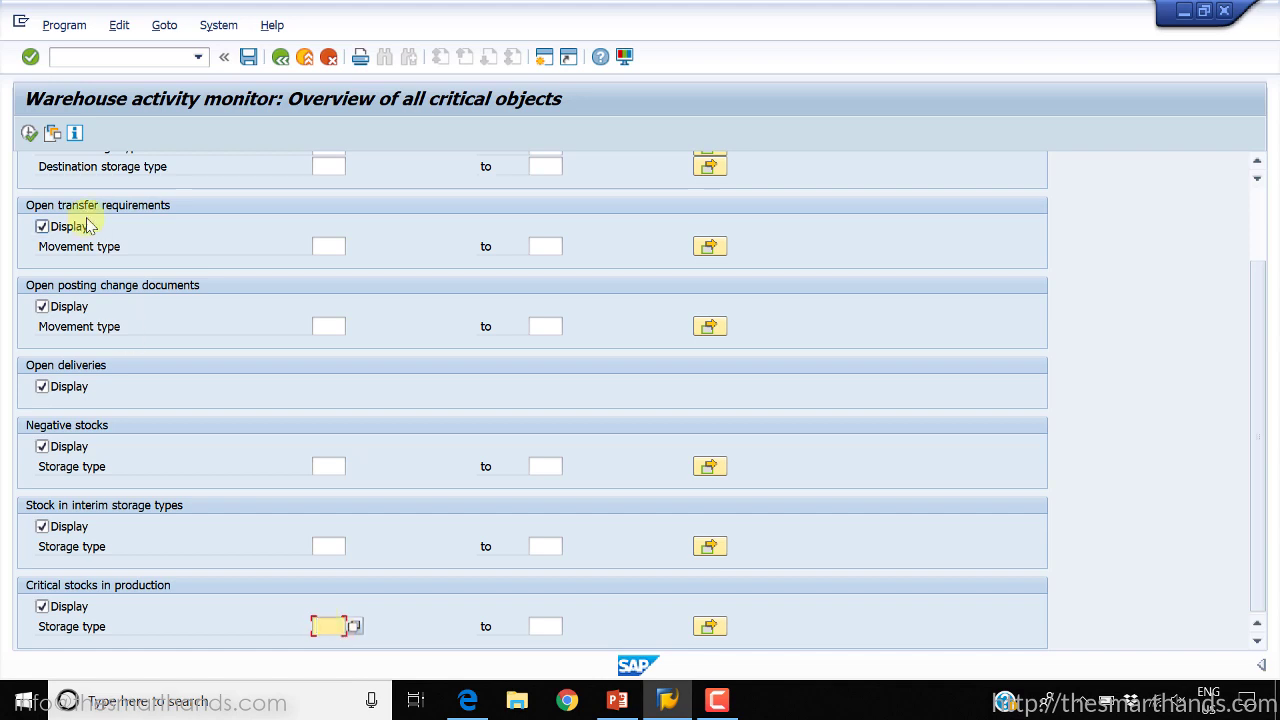
{"action": "left_click", "coordinate": [29, 134]}
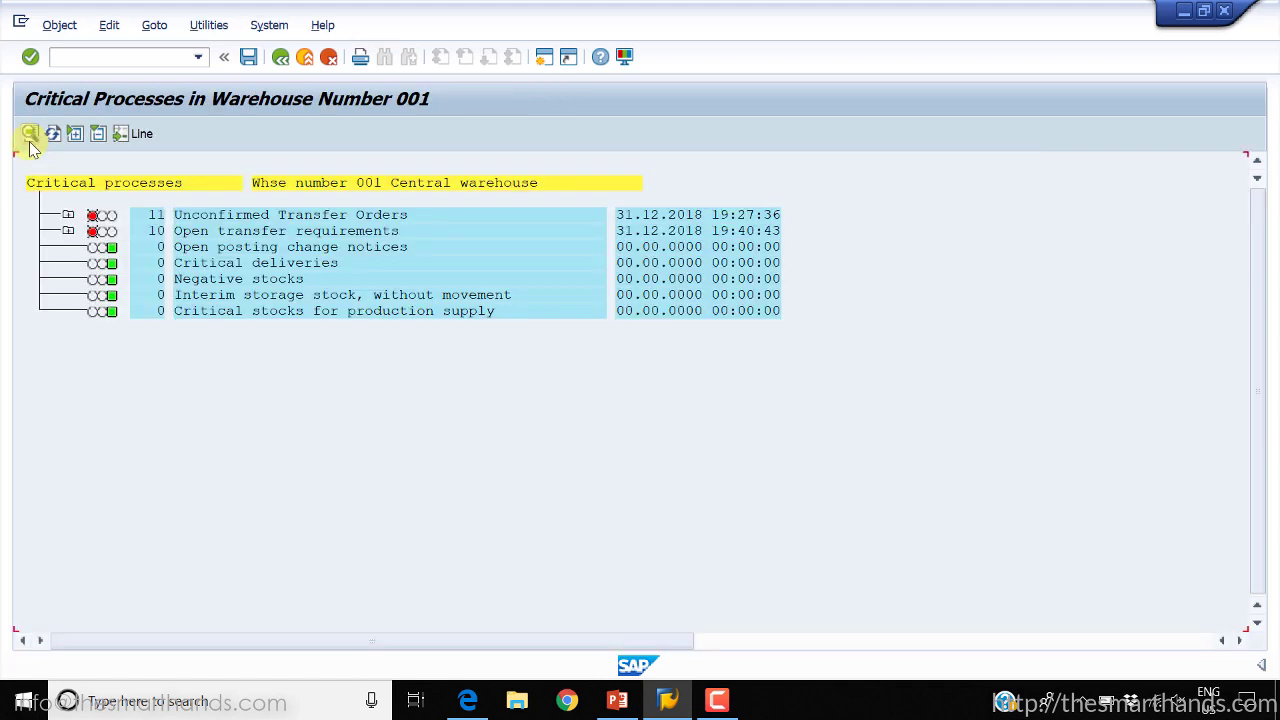
- Determine the data again for the open posting change notices and accept the processing time
{"action": "left_click", "coordinate": [196, 217]}
{"action": "left_click", "coordinate": [198, 232]}
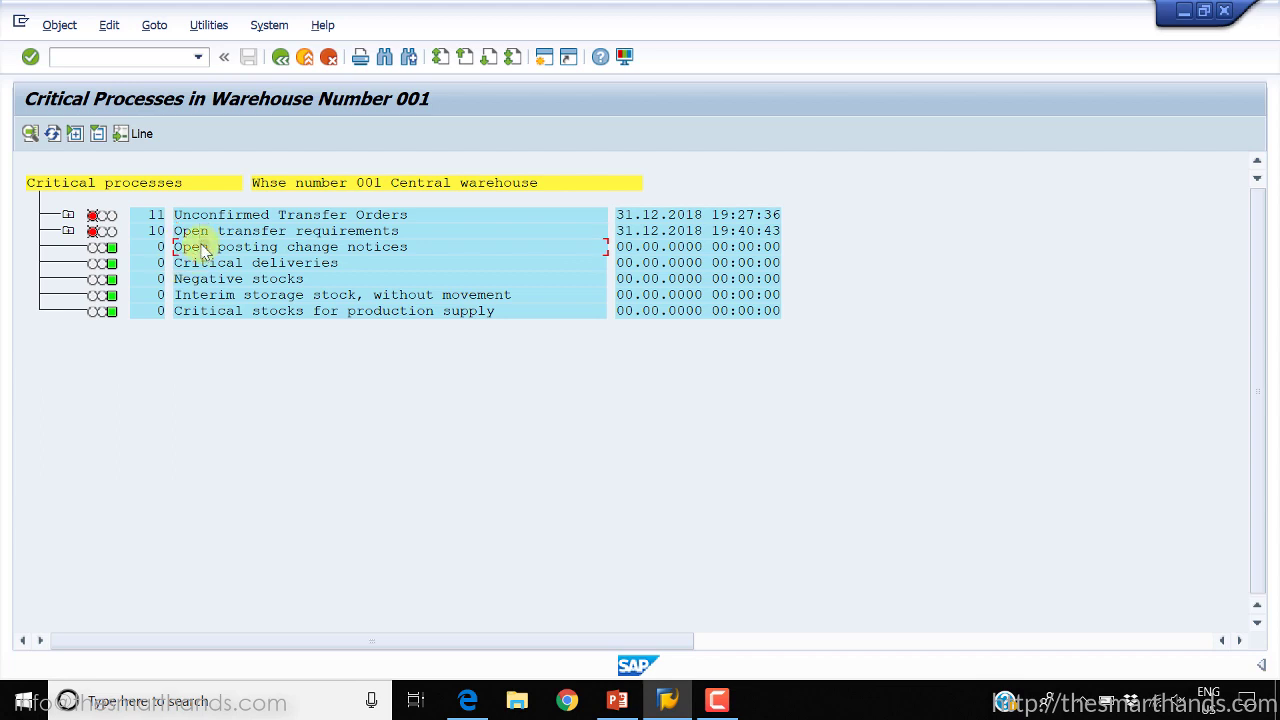
{"action": "left_click", "coordinate": [153, 25]}
{"action": "mouse_move", "coordinate": [115, 36]}
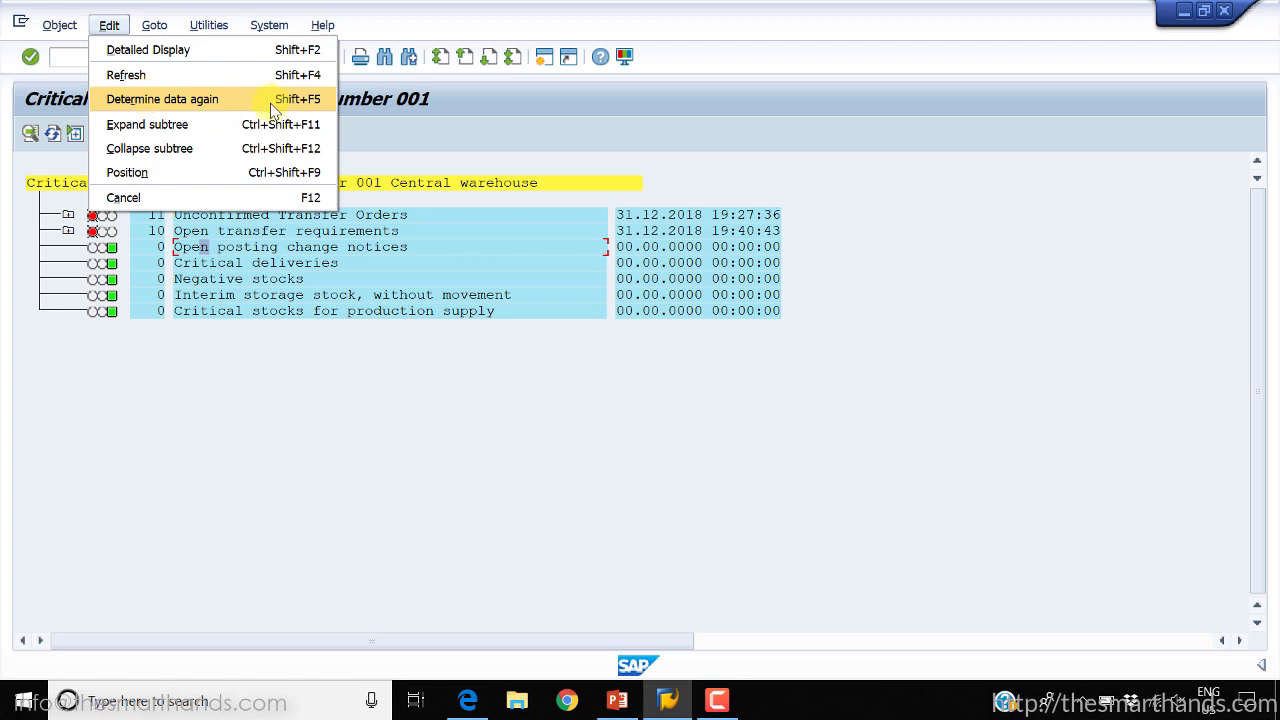
{"action": "left_click", "coordinate": [200, 248]}
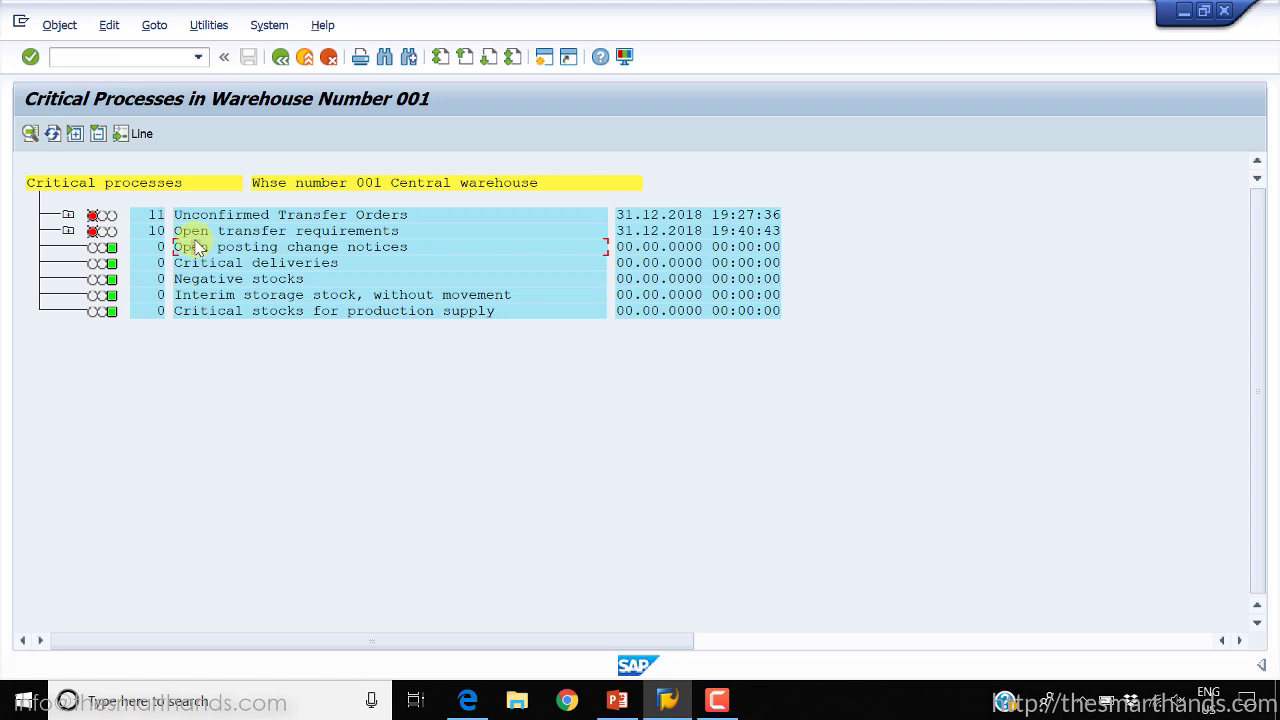
{"action": "left_click", "coordinate": [109, 25]}
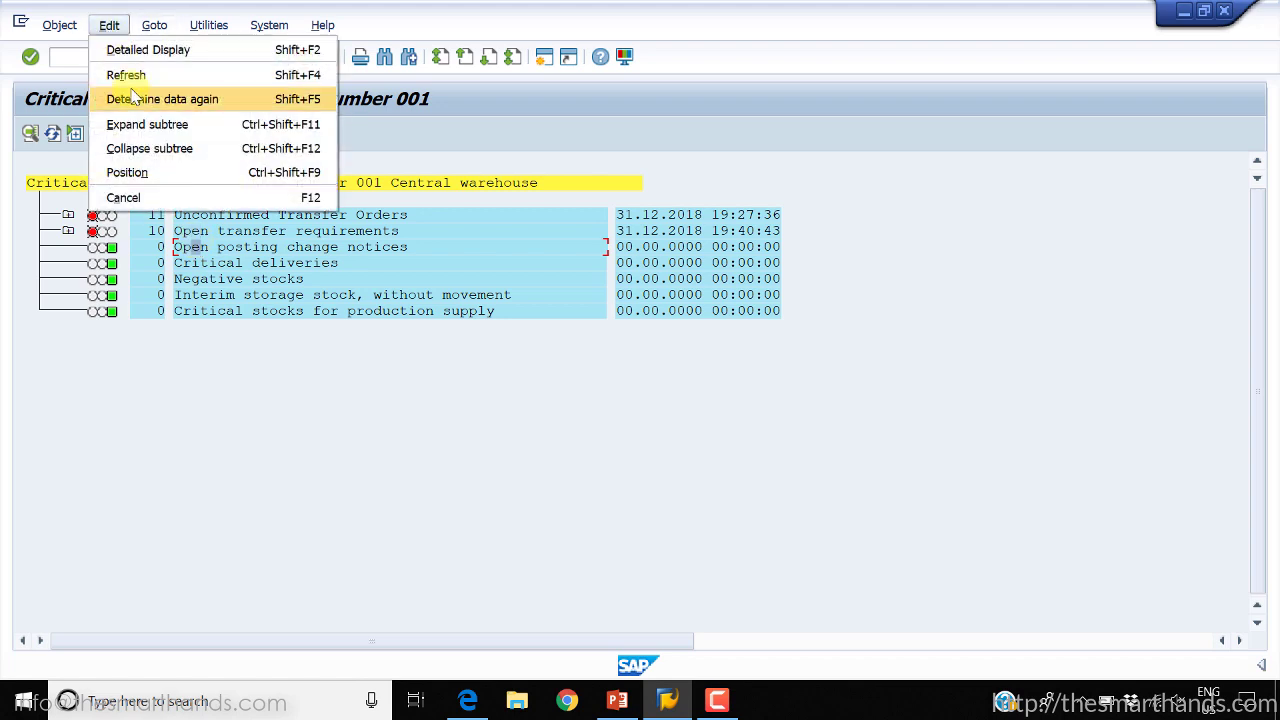
{"action": "left_click", "coordinate": [135, 100]}
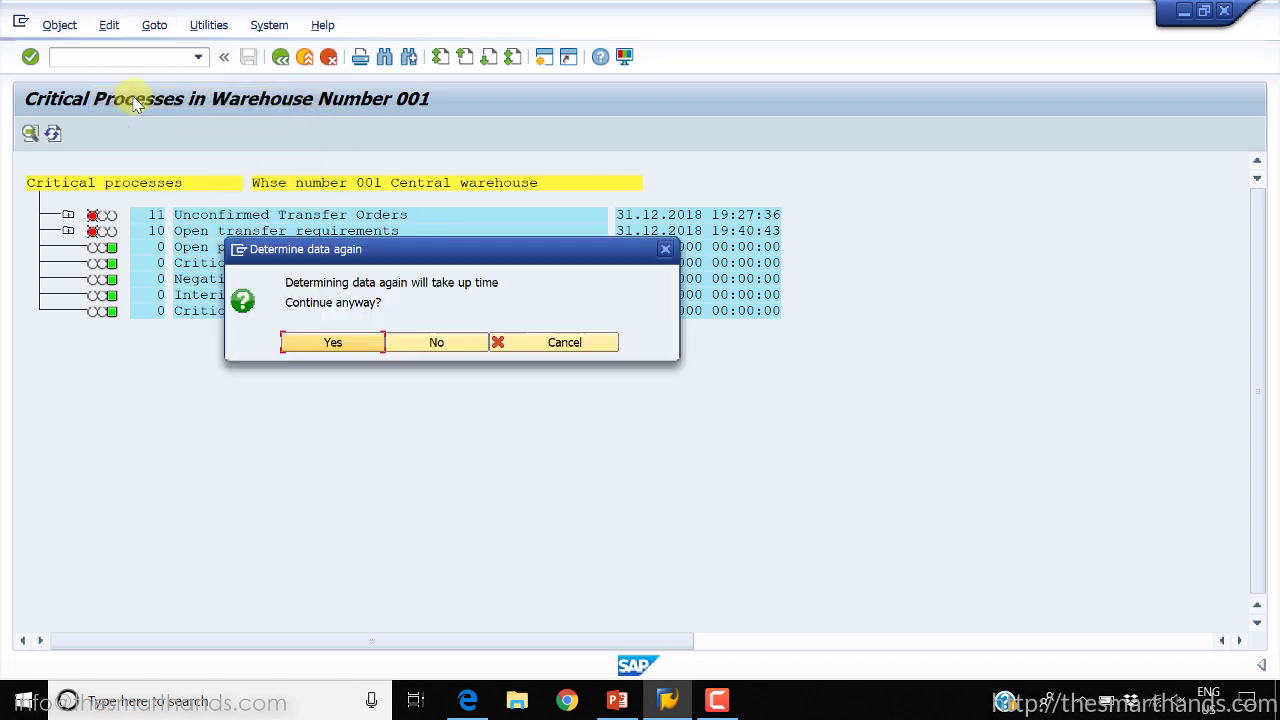
{"action": "left_click", "coordinate": [356, 345]}
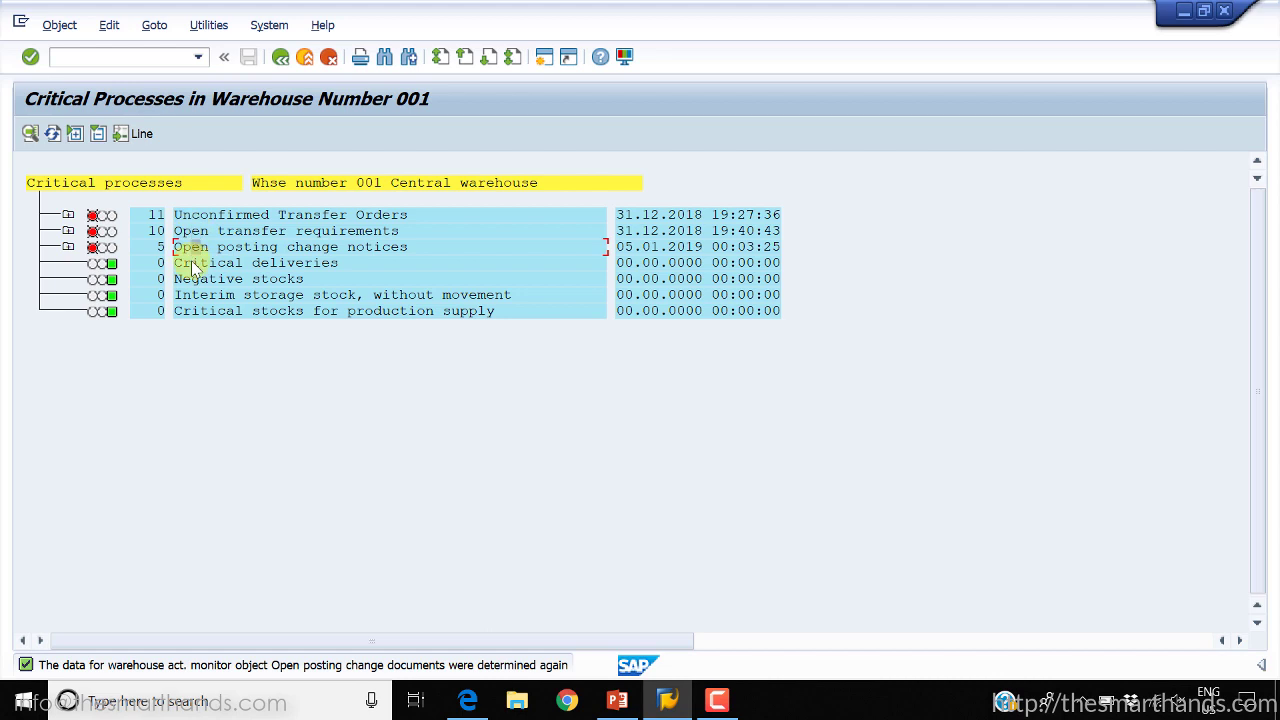
- Determine the data again for the critical deliveries and accept the processing time
{"action": "left_click", "coordinate": [193, 264]}
{"action": "left_click", "coordinate": [110, 27]}
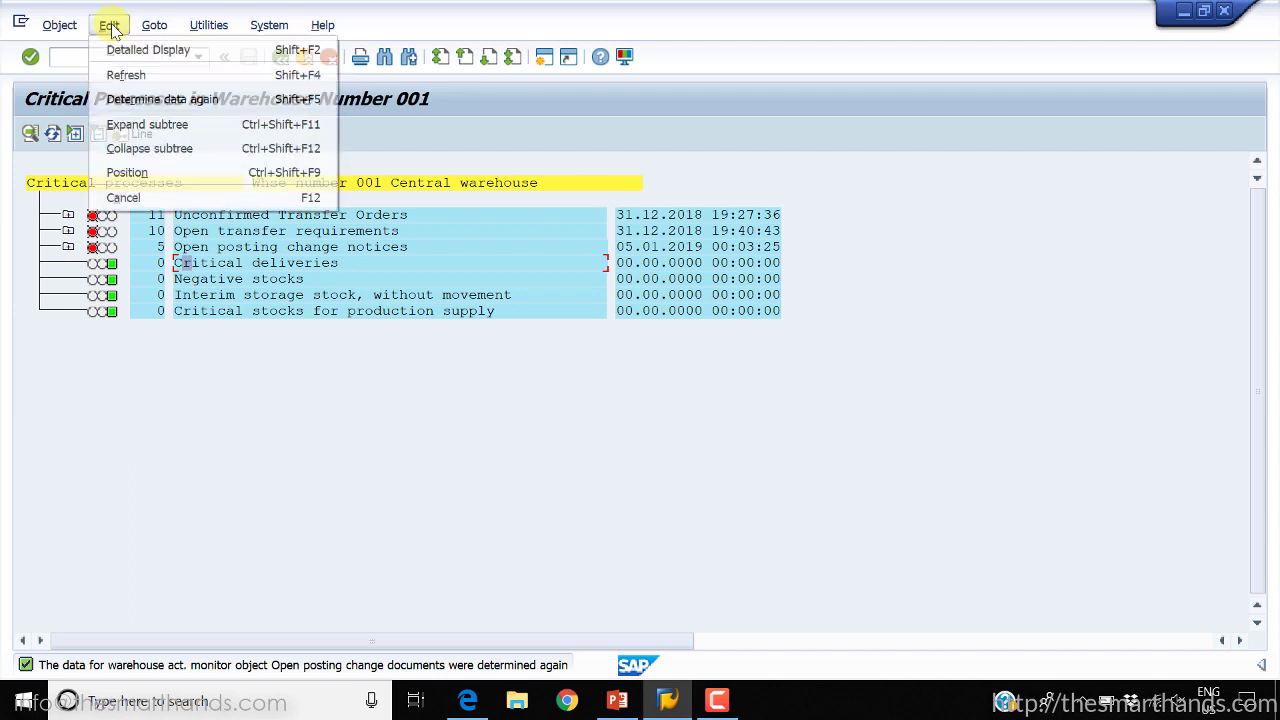
{"action": "left_click", "coordinate": [143, 100]}
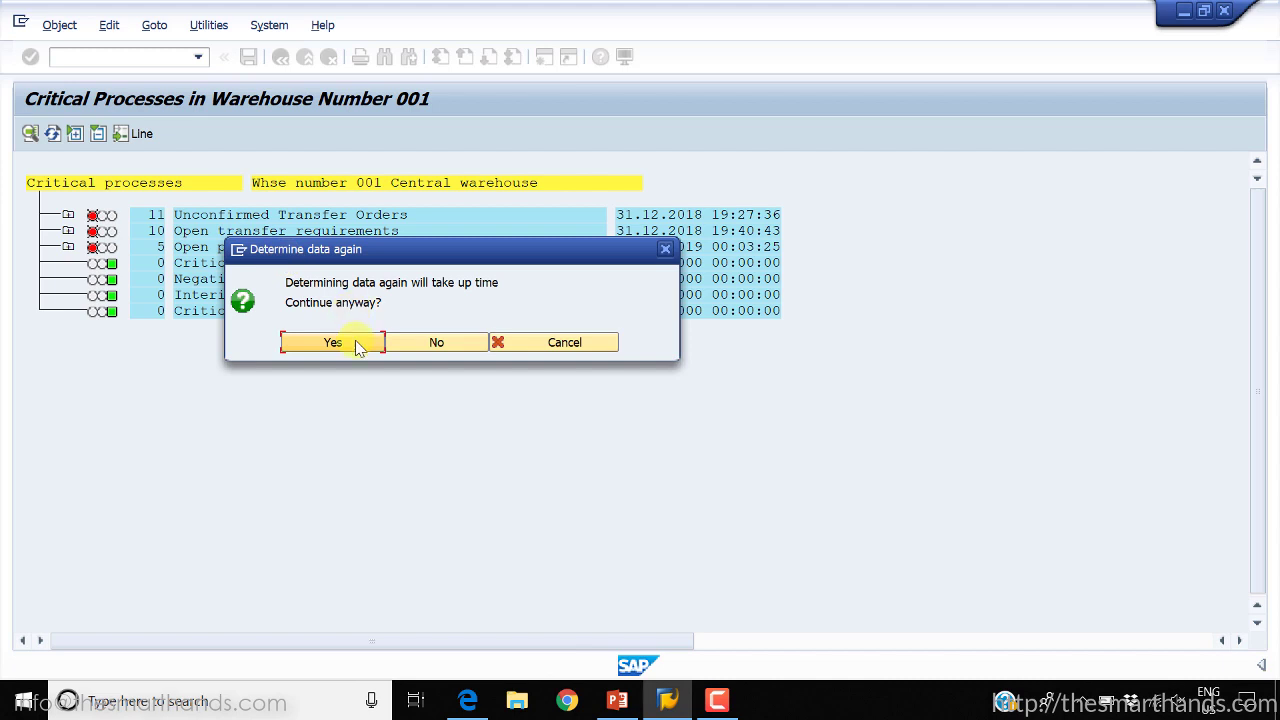
{"action": "left_click", "coordinate": [334, 342]}
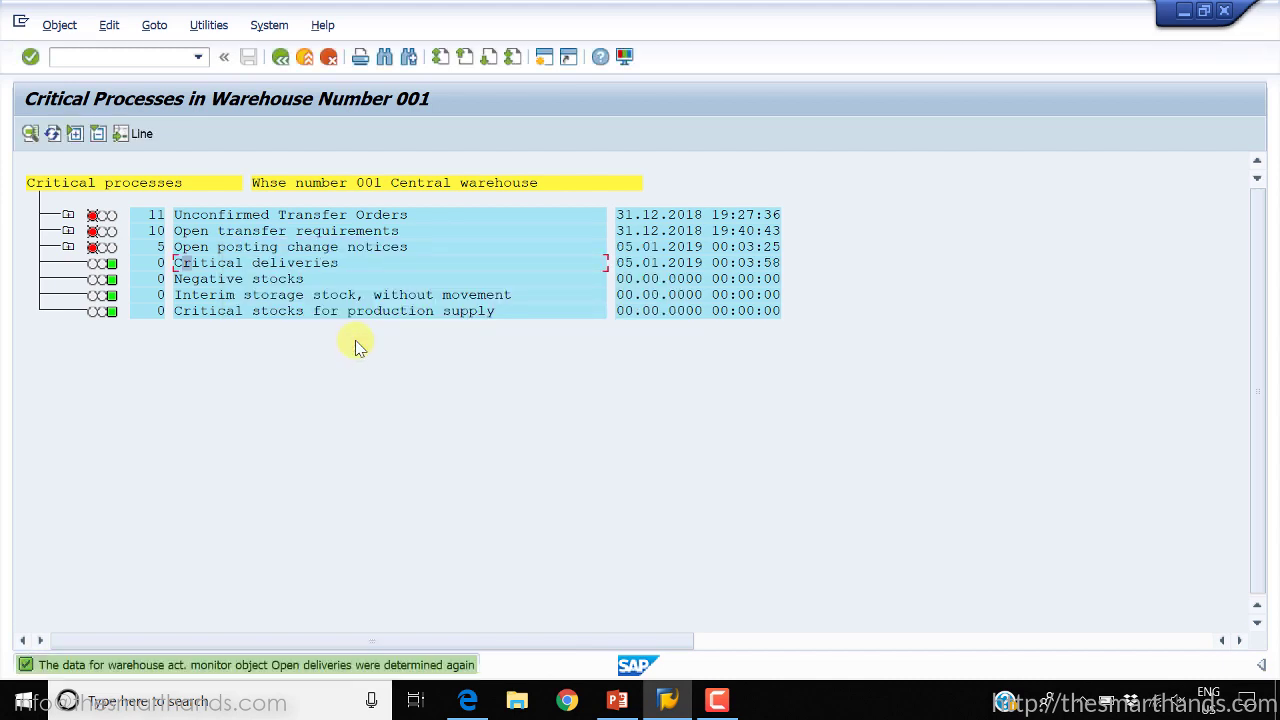
- Determine the data again for interim storage stock without movement, then expand the entry to check its storage types and collapse it
{"action": "left_click", "coordinate": [182, 296]}
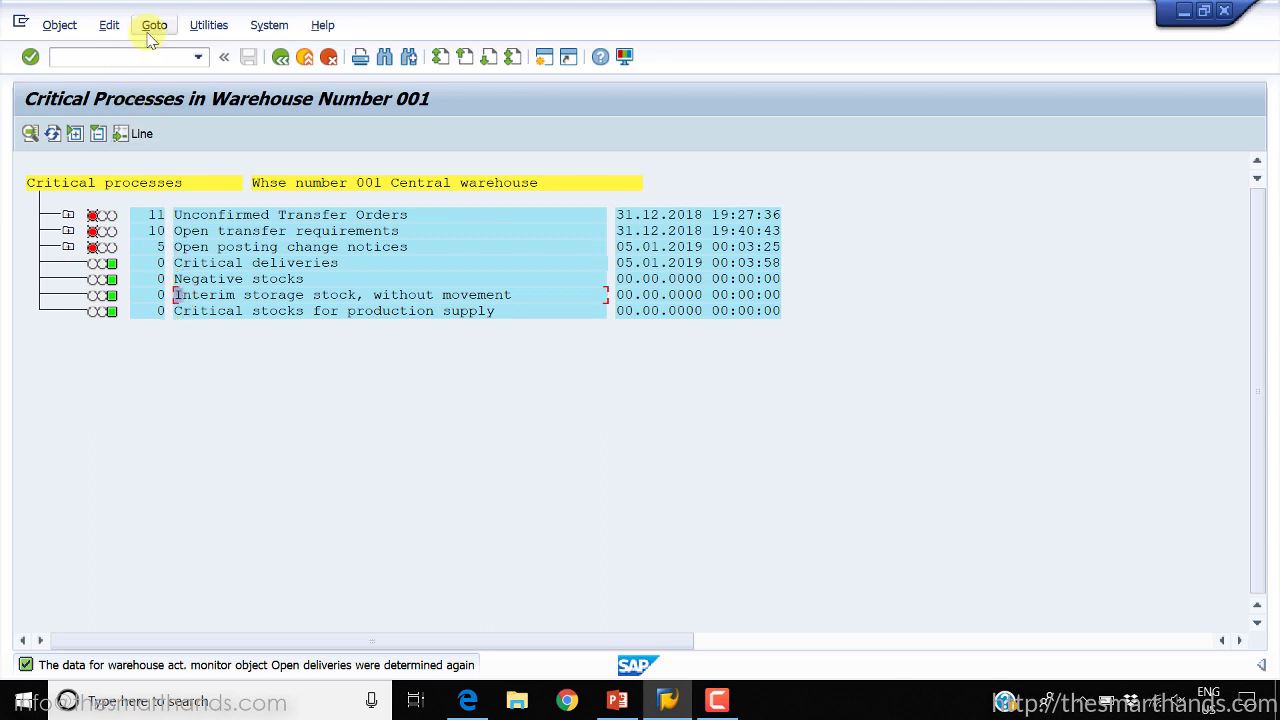
{"action": "left_click", "coordinate": [109, 25]}
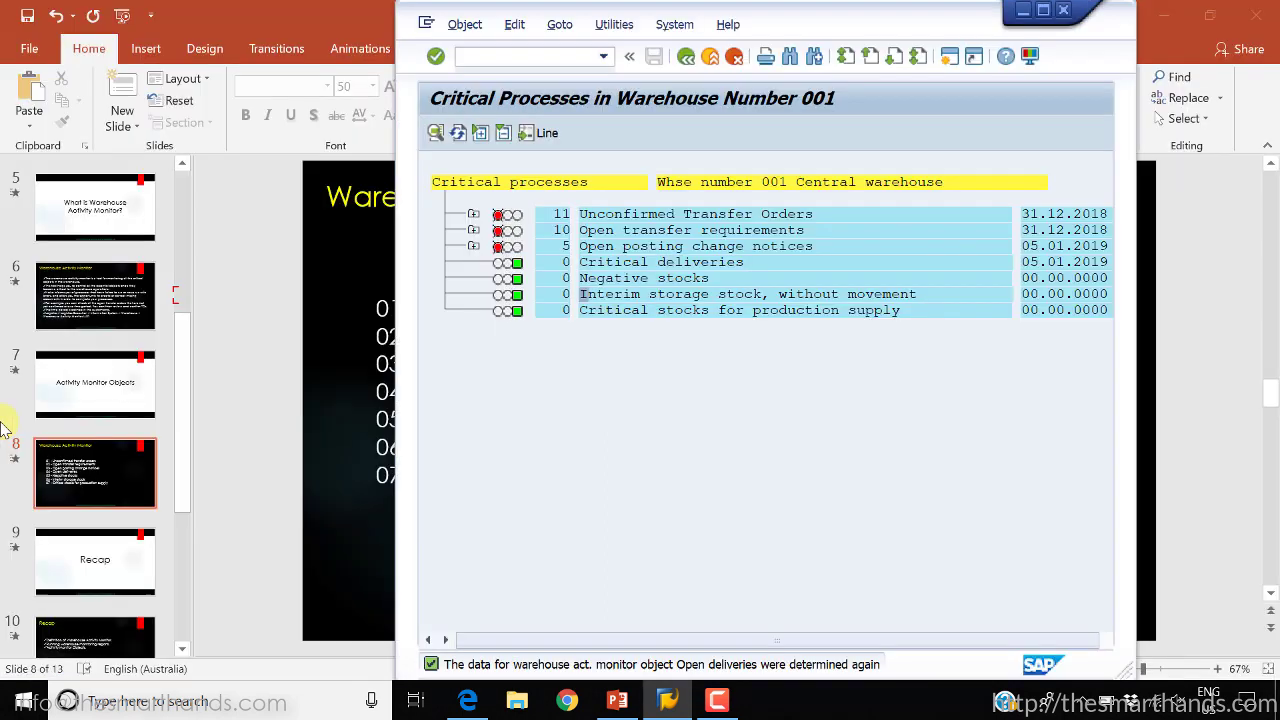
{"action": "left_click", "coordinate": [1043, 11]}
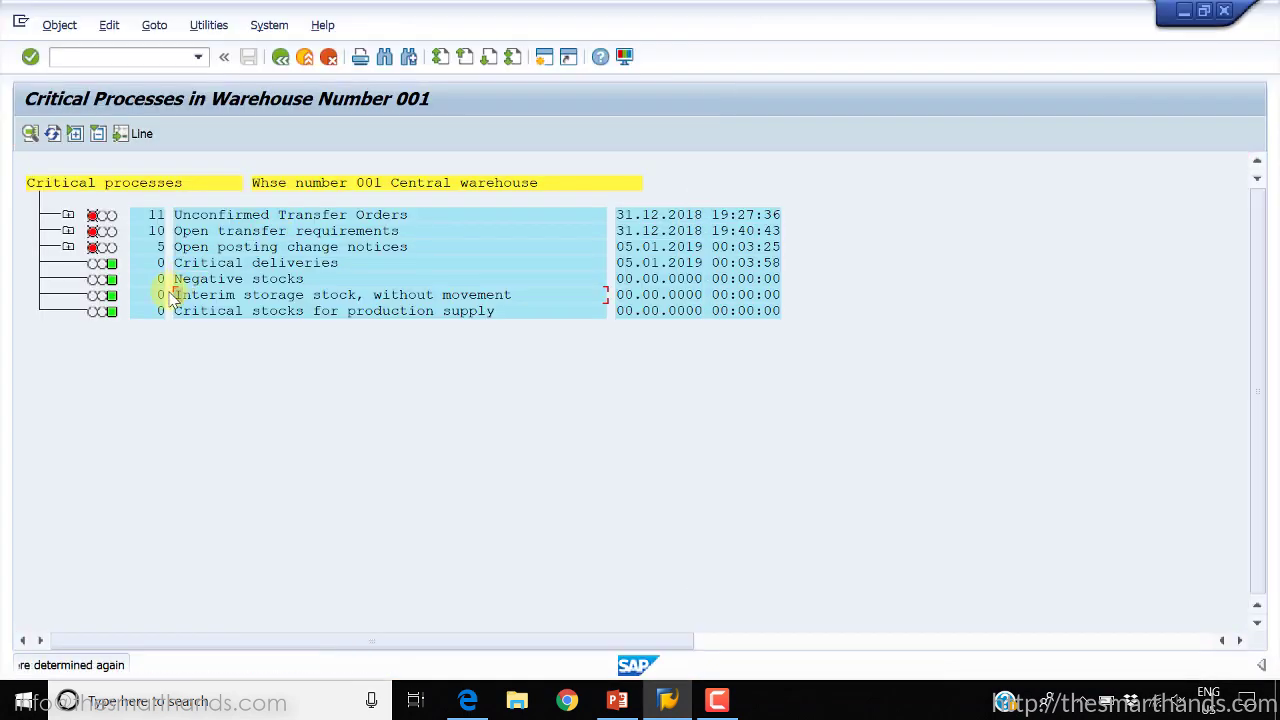
{"action": "left_click", "coordinate": [109, 25]}
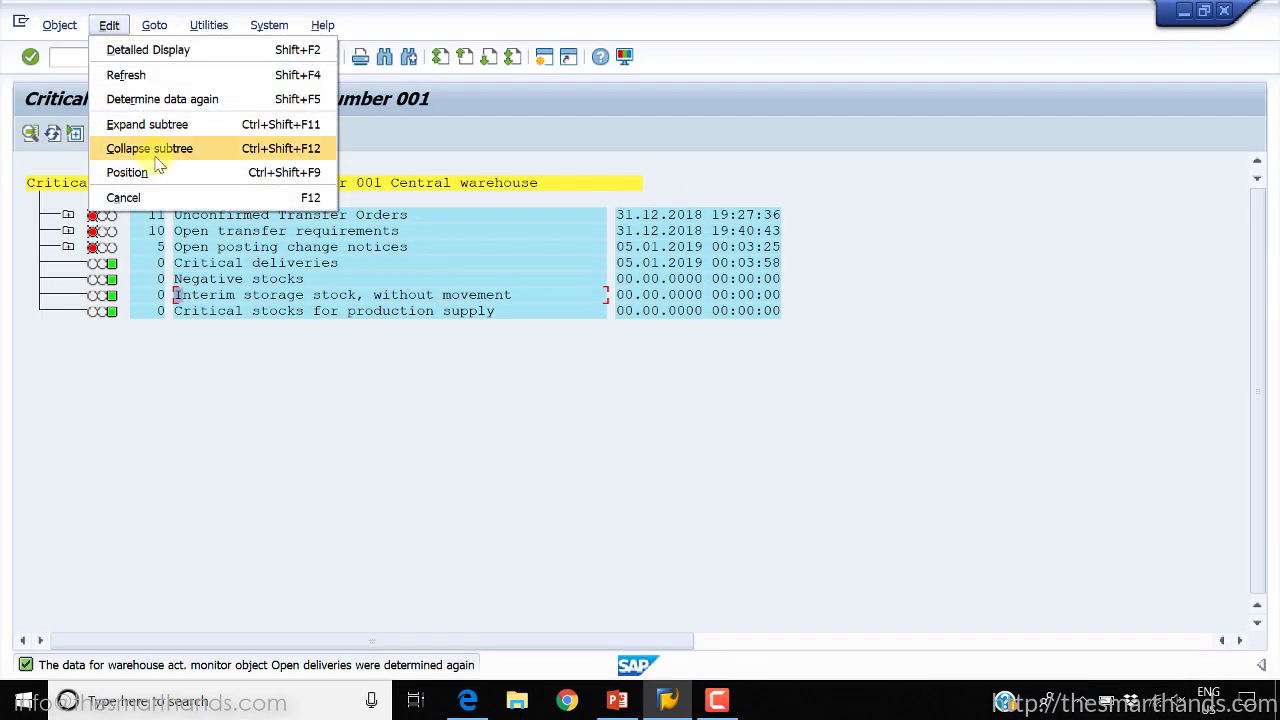
{"action": "left_click", "coordinate": [166, 100]}
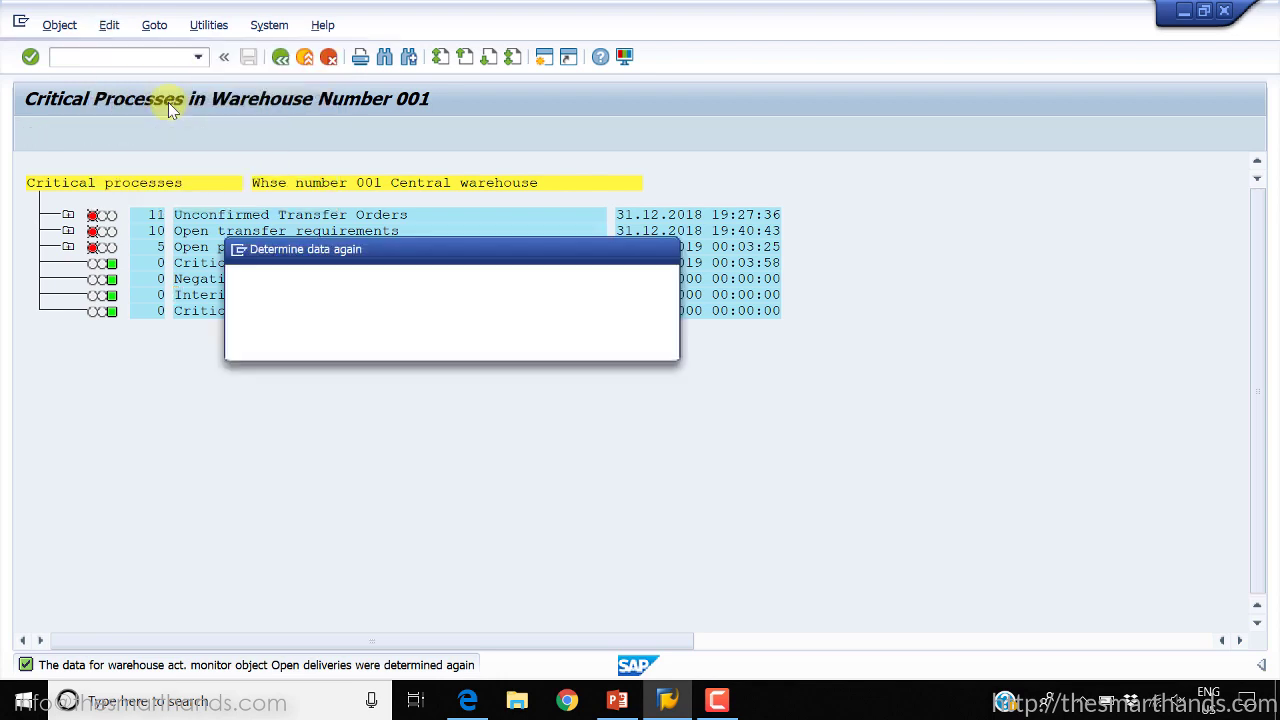
{"action": "left_click", "coordinate": [333, 343]}
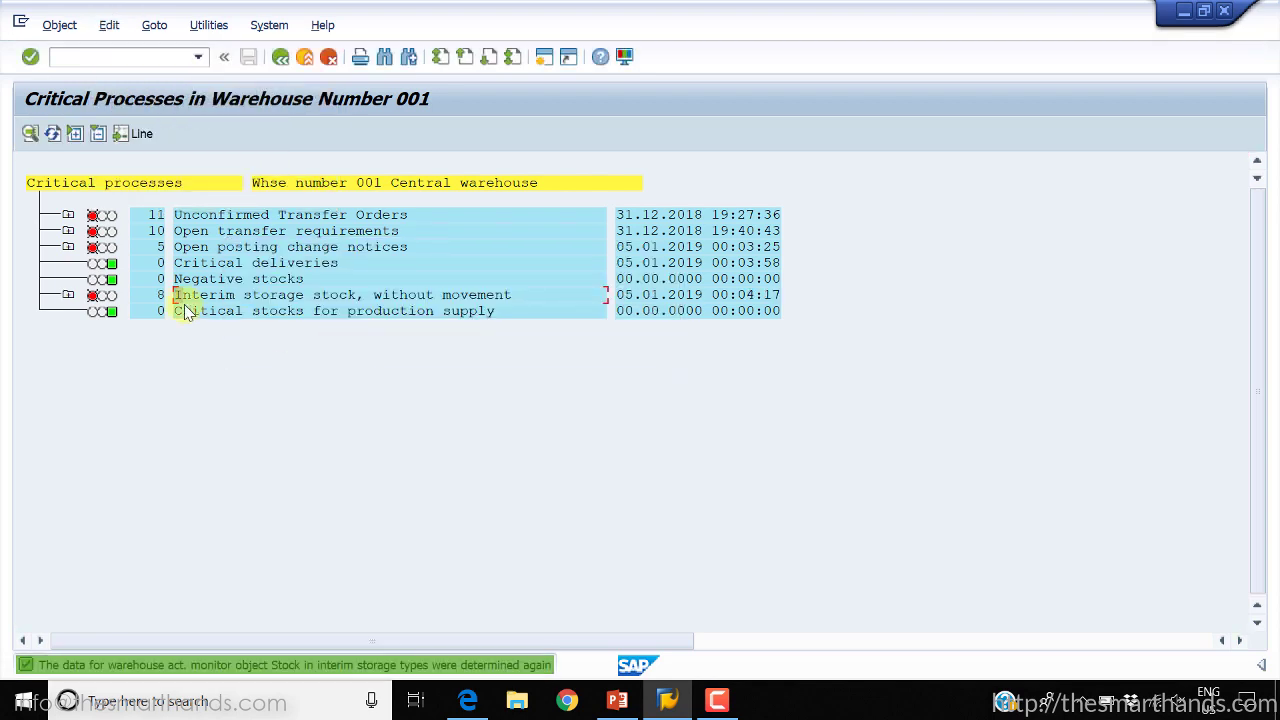
{"action": "left_click", "coordinate": [68, 296]}
{"action": "left_click", "coordinate": [68, 296]}
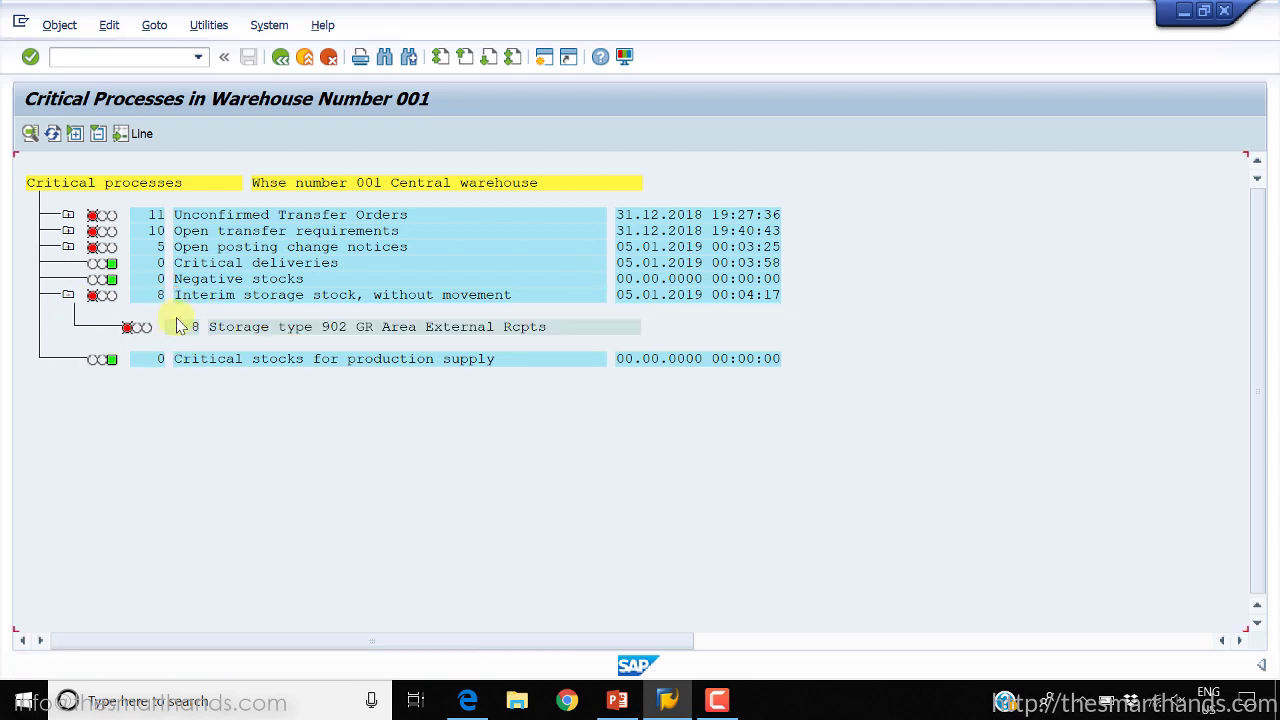
- Determine the data again for the critical stocks for production supply and accept the processing time
{"action": "left_click", "coordinate": [110, 24]}
{"action": "left_click", "coordinate": [165, 101]}
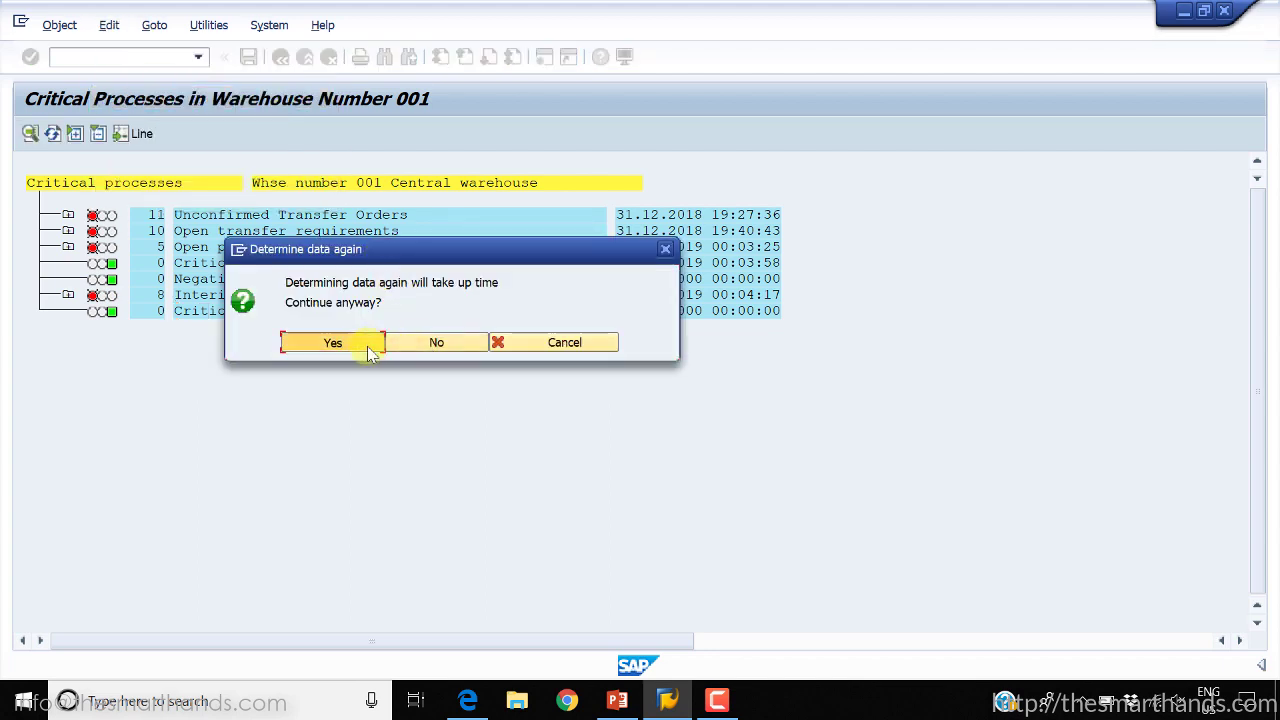
{"action": "left_click", "coordinate": [333, 342]}
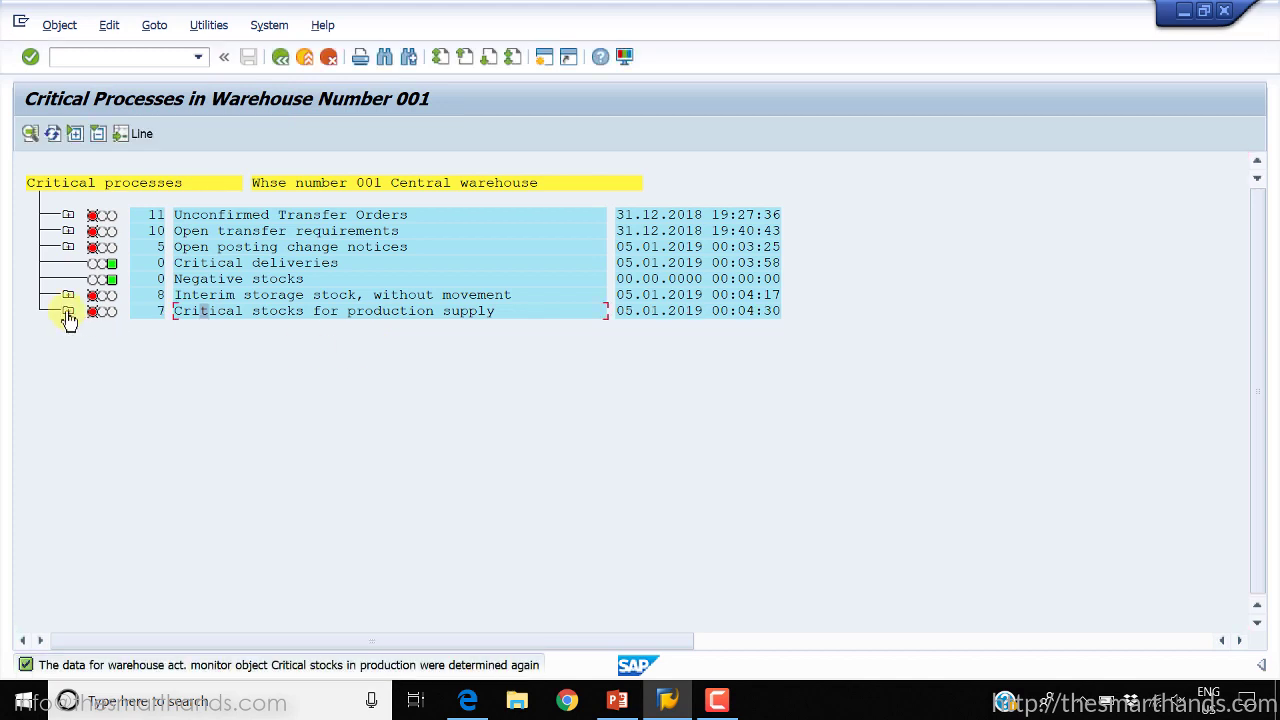
- Expand the critical stocks for production supply, review the detailed list for storage type 100 Production supply and return to the overview
{"action": "left_click", "coordinate": [68, 314]}
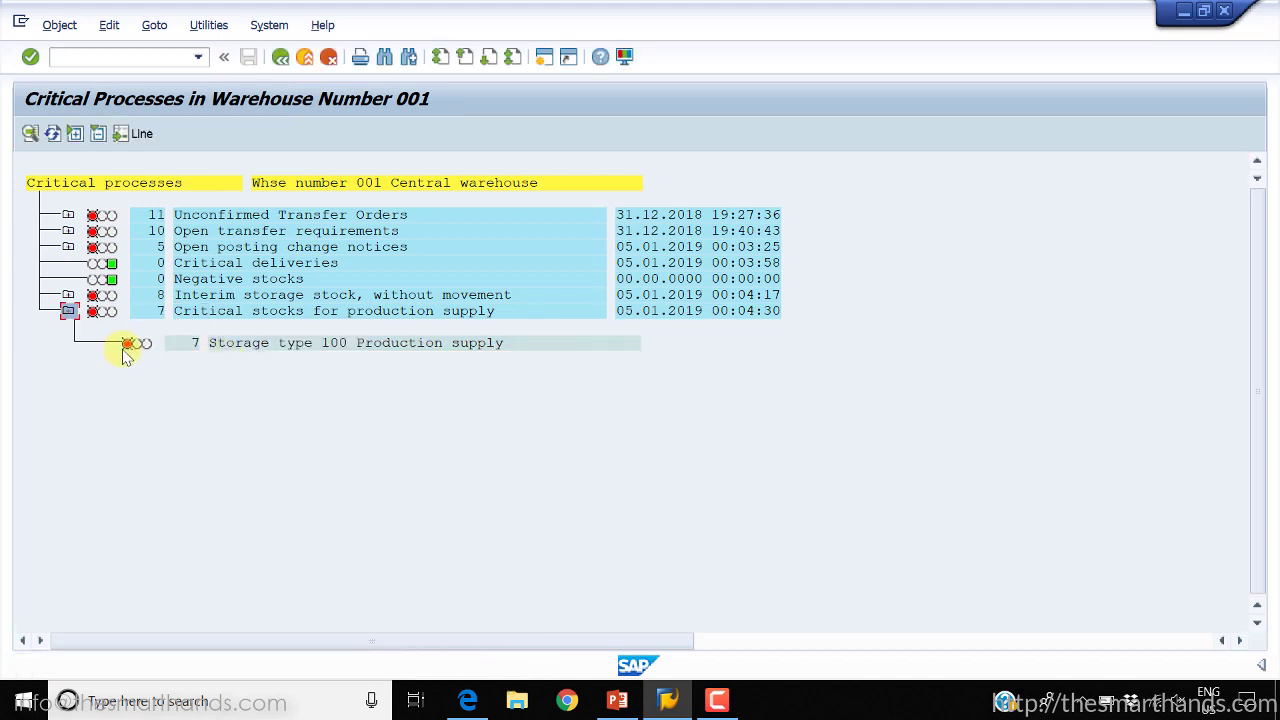
{"action": "double_click", "coordinate": [345, 347]}
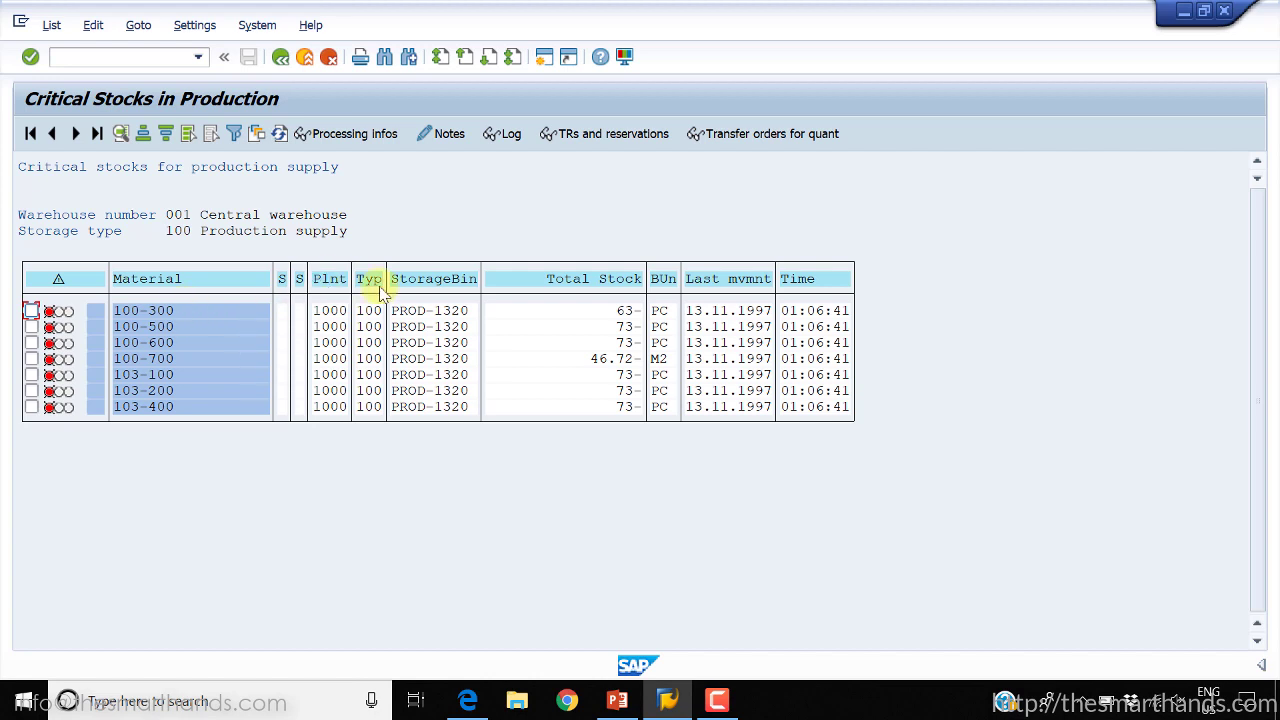
{"action": "left_click", "coordinate": [280, 58]}
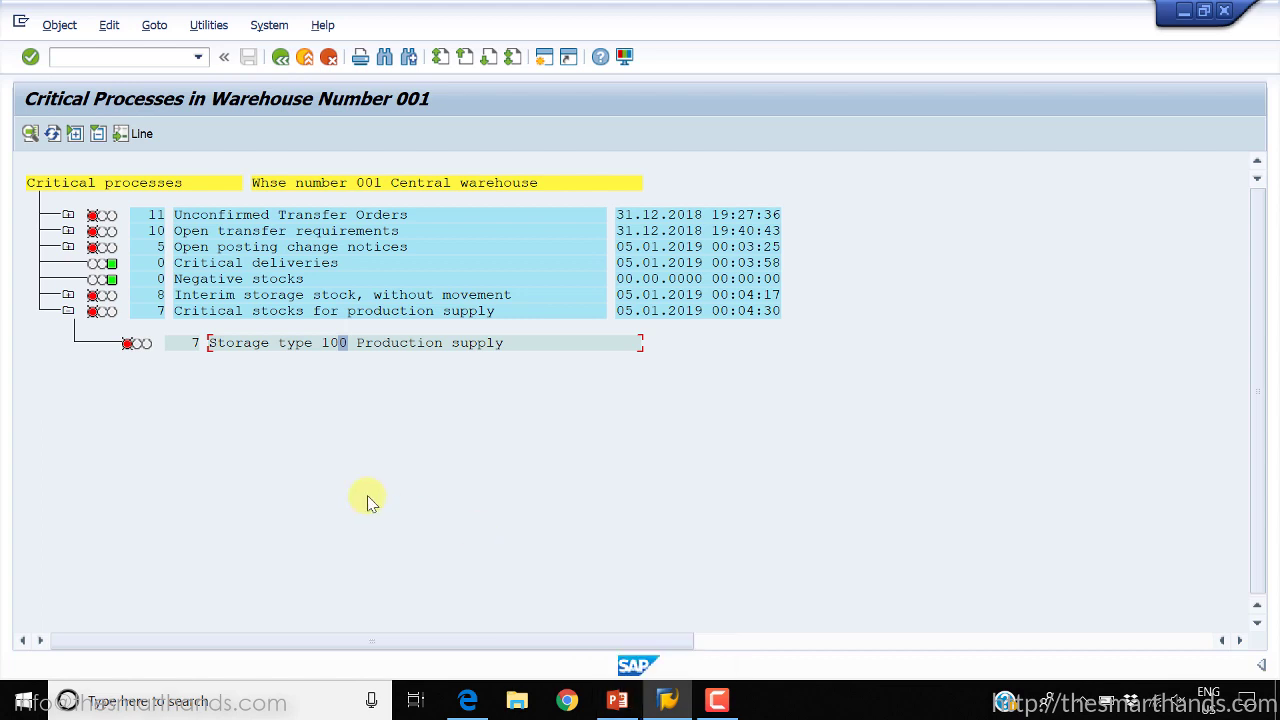
- Switch to the Warehouse Activity Monitor presentation in PowerPoint and start the slide show from slide 8
{"action": "left_click", "coordinate": [617, 700]}
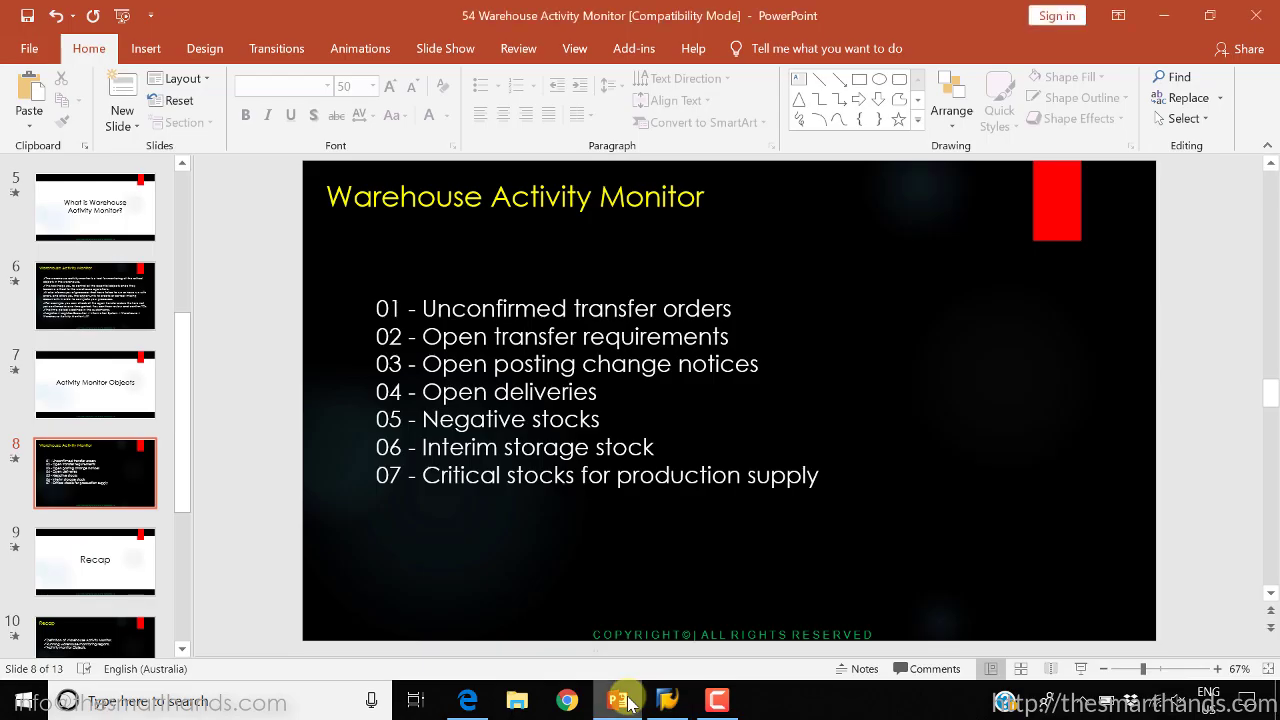
{"action": "left_click", "coordinate": [1080, 668]}
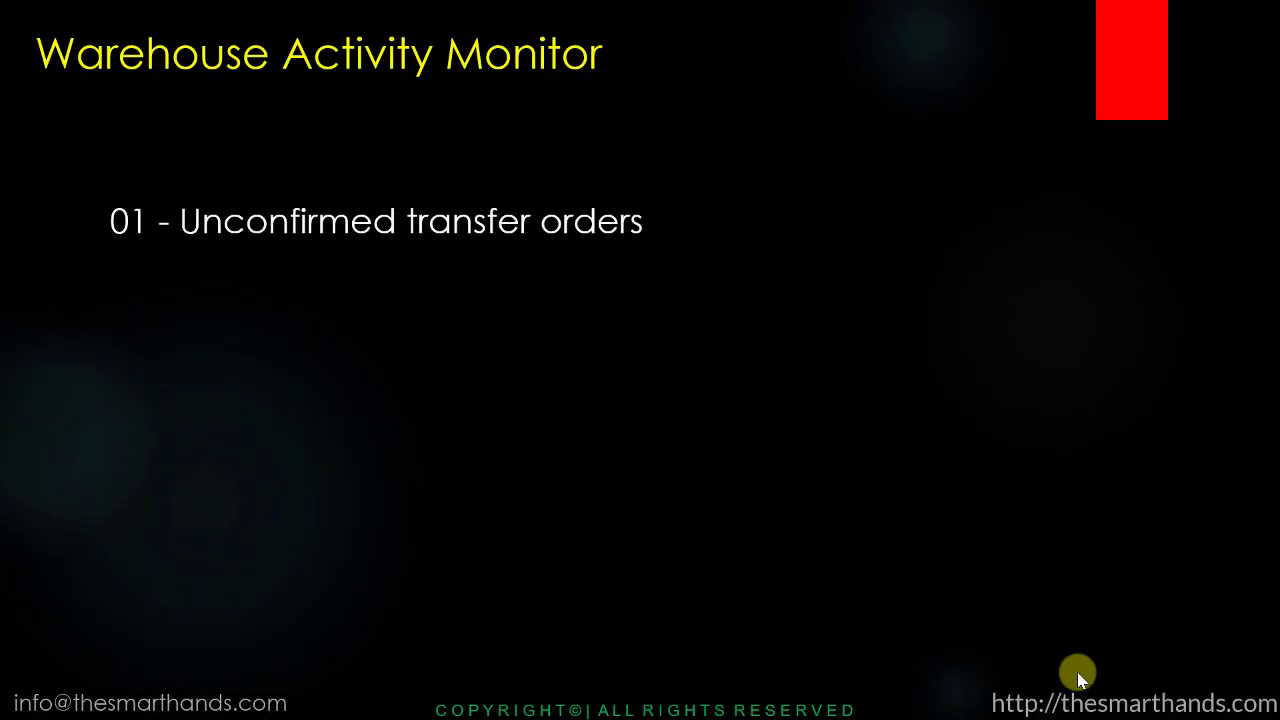